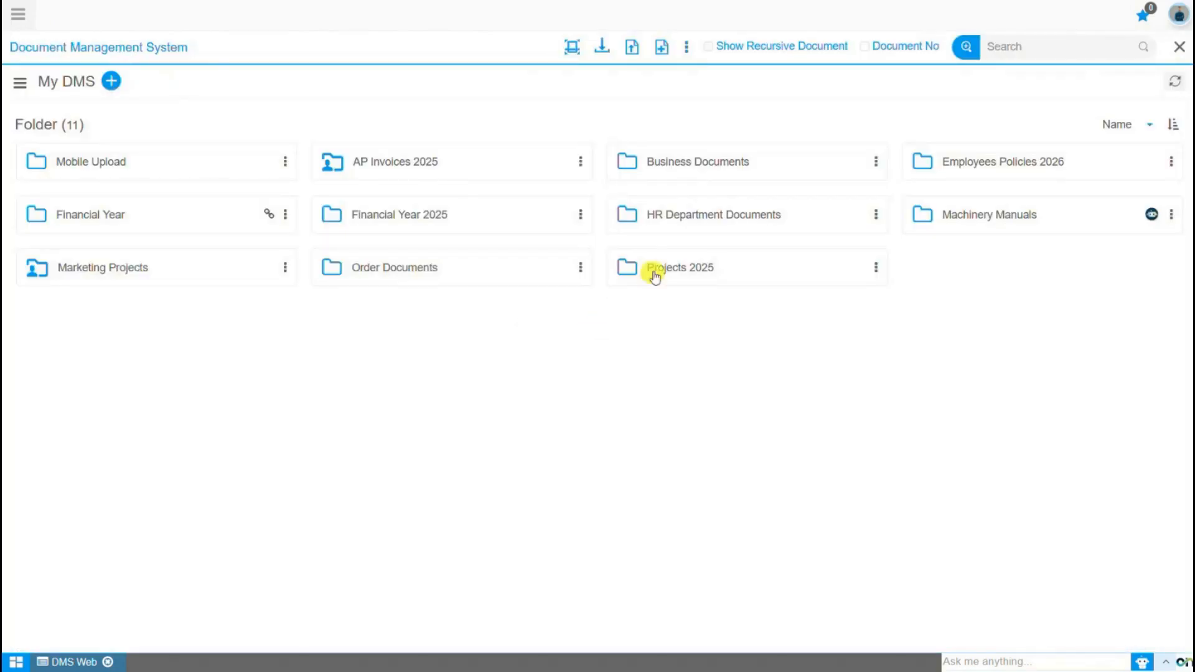
Show the details of the Contract PDF inside the Projects 2025 folder.
{"action": "left_click", "coordinate": [654, 269]}
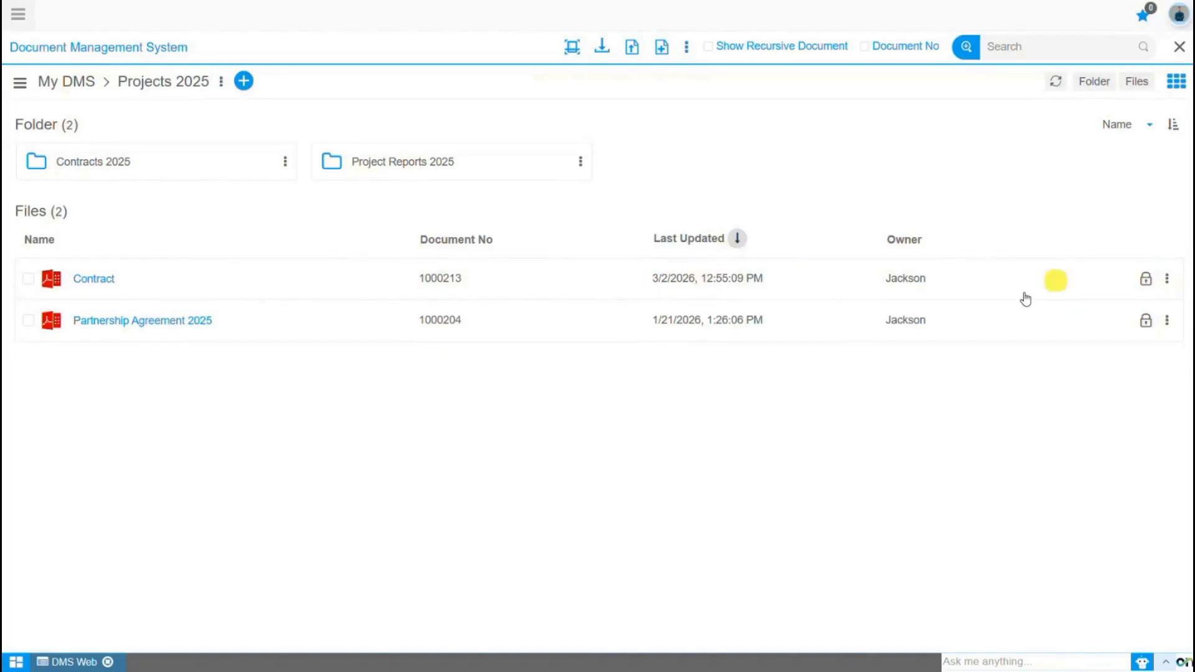
{"action": "right_click", "coordinate": [978, 286]}
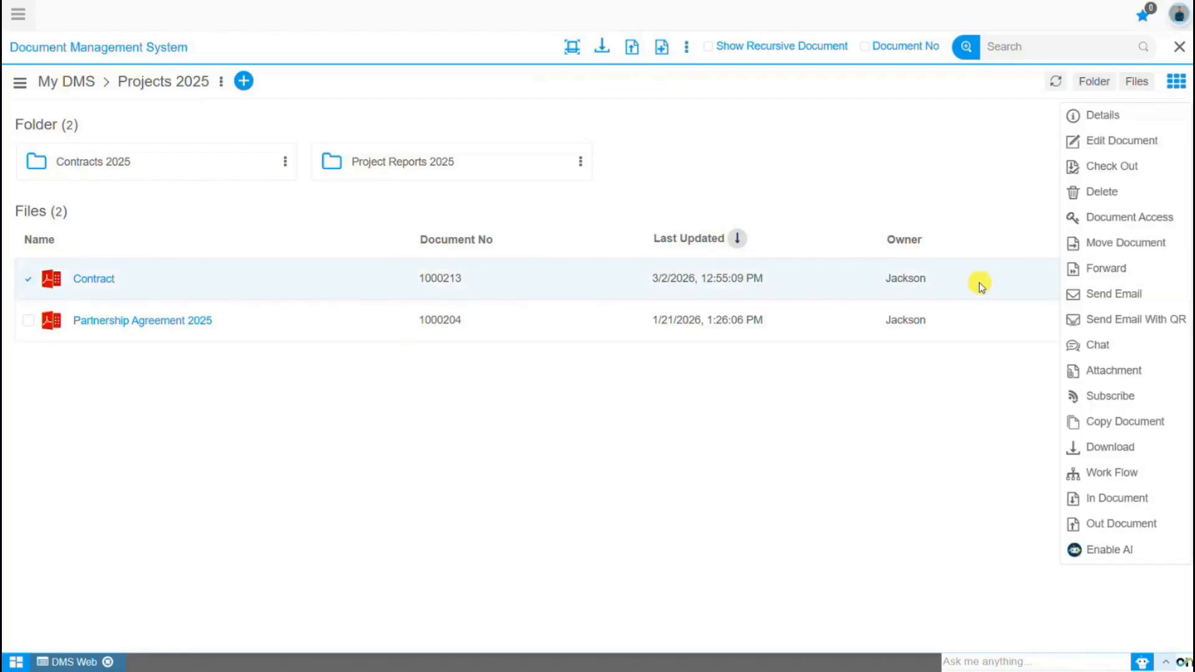
{"action": "left_click", "coordinate": [1081, 124]}
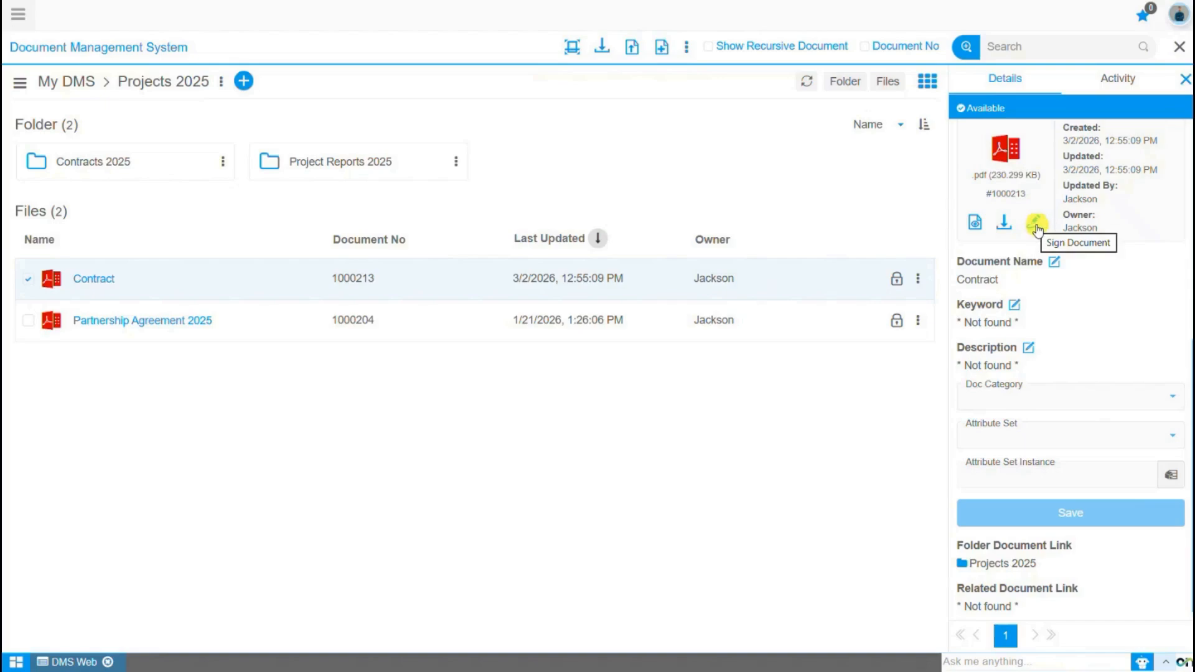
Start signing the Contract PDF and choose to sign it yourself.
{"action": "left_click", "coordinate": [1036, 225]}
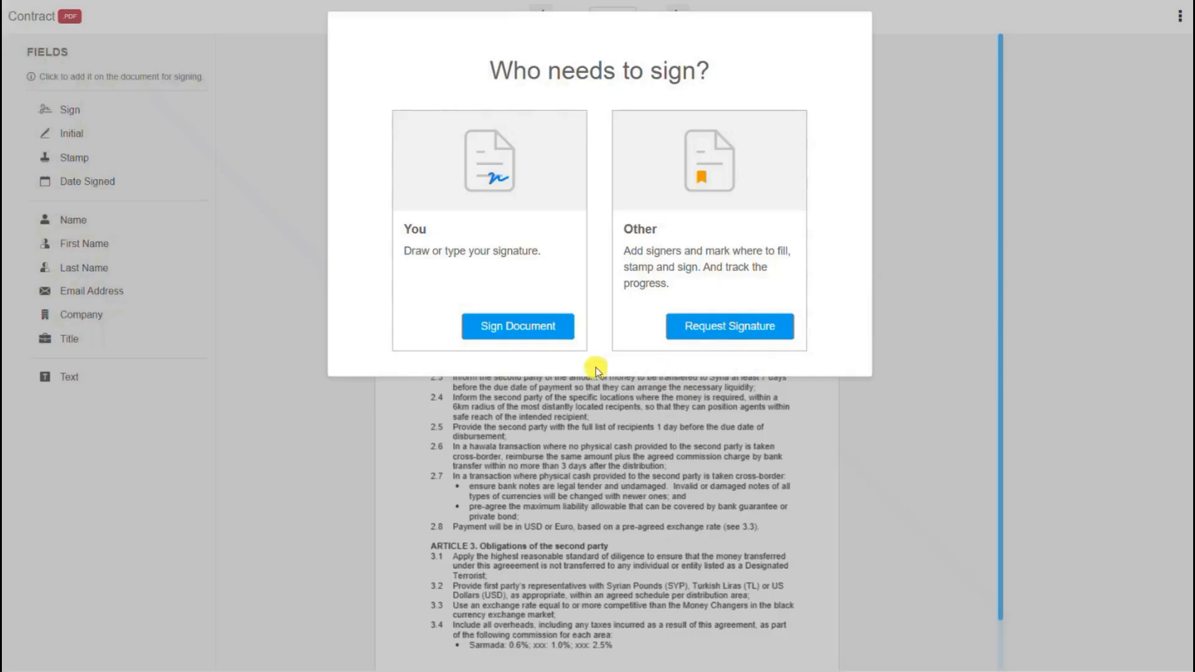
{"action": "left_click", "coordinate": [530, 329]}
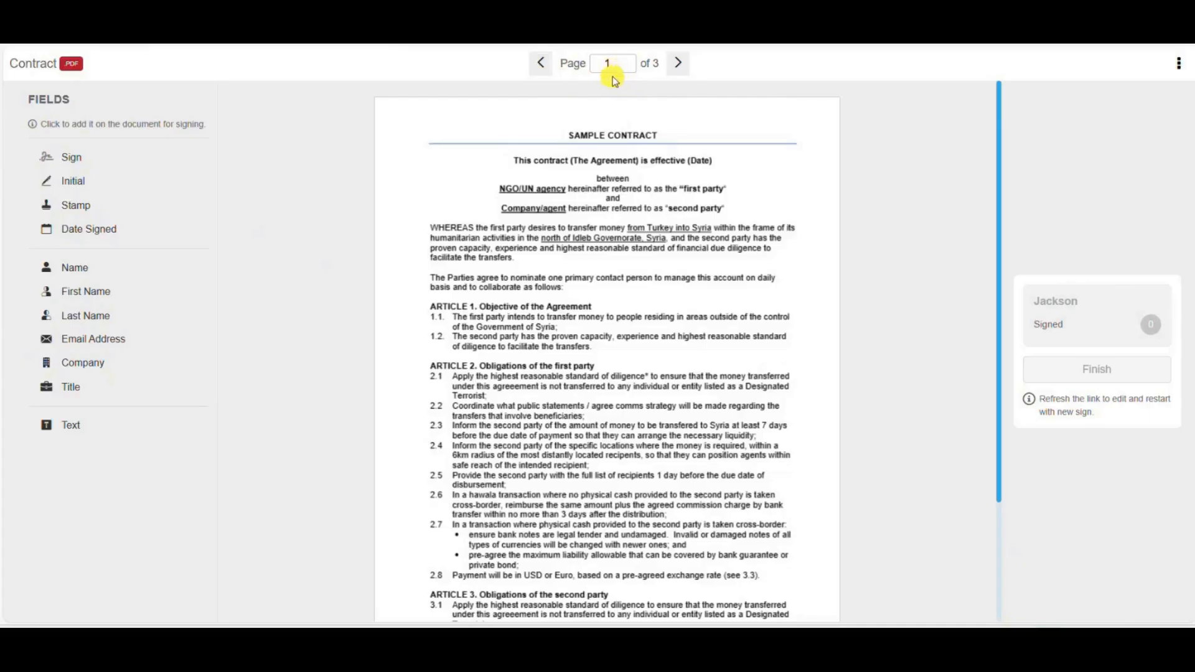
Flip to page 2 of the contract and back to page 1, then show its options menu.
{"action": "left_click", "coordinate": [678, 63]}
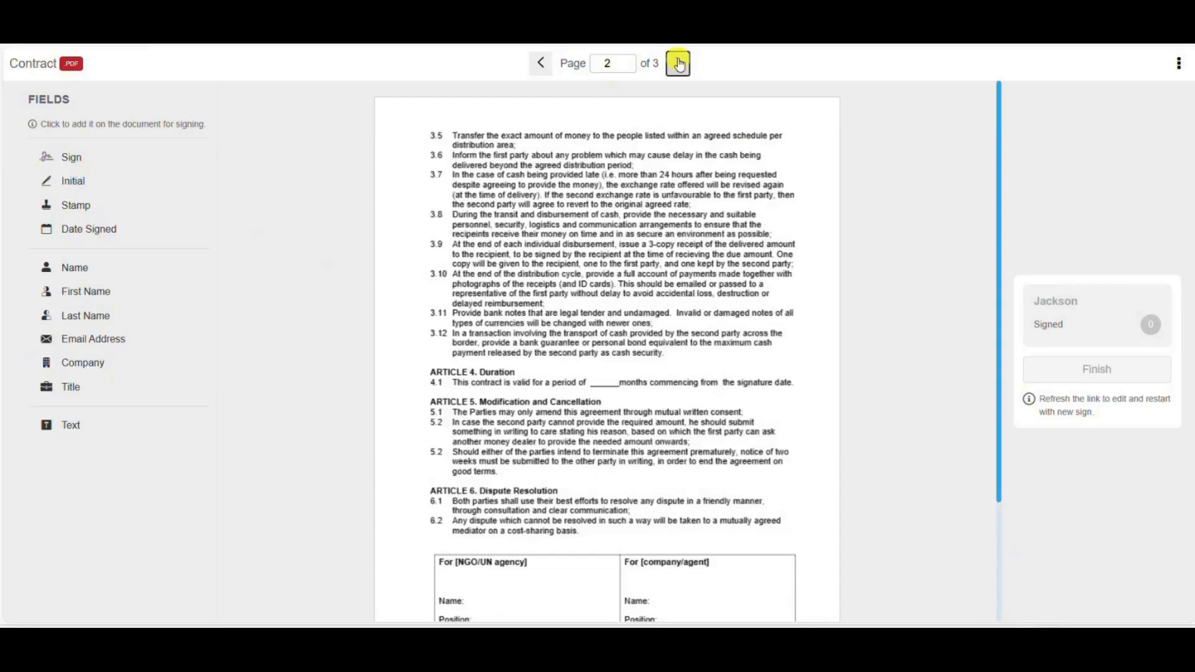
{"action": "left_click", "coordinate": [540, 63]}
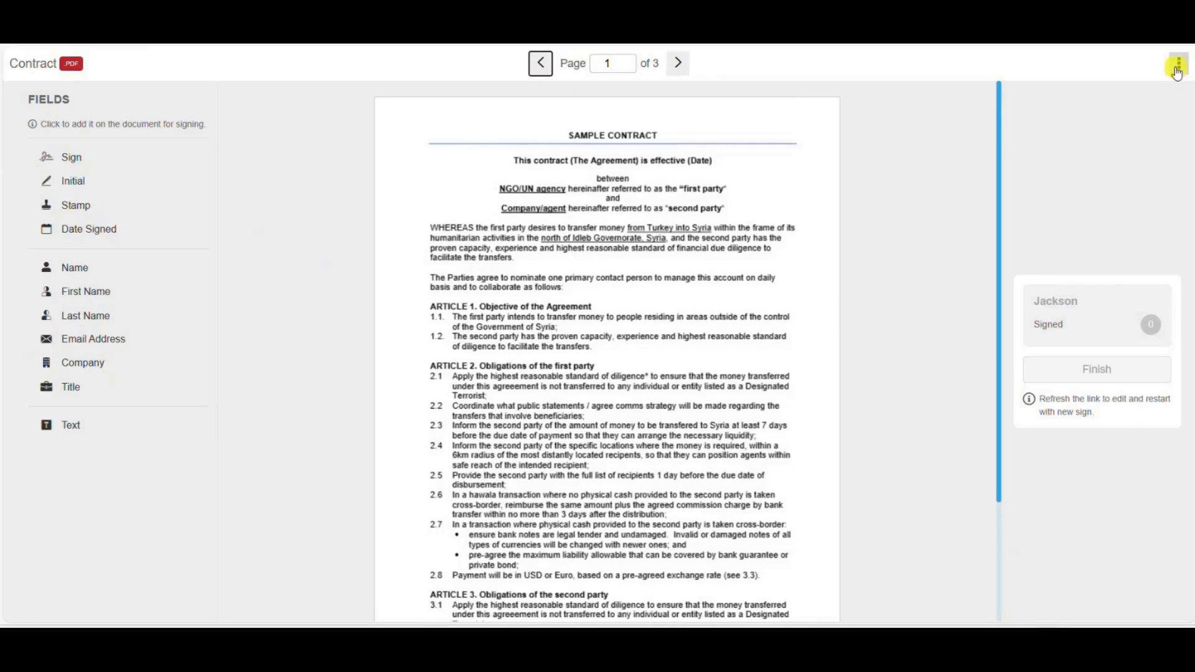
{"action": "left_click", "coordinate": [1178, 68]}
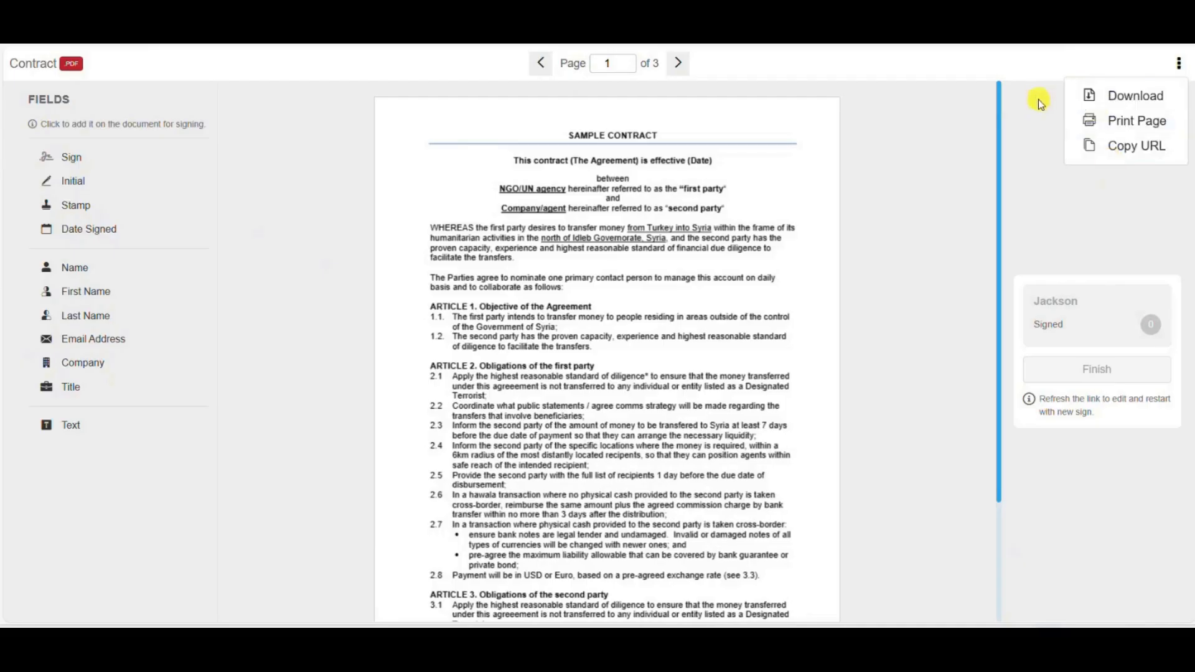
Download the contract PDF, then preview printing its pages and close the print window.
{"action": "left_click", "coordinate": [1076, 105]}
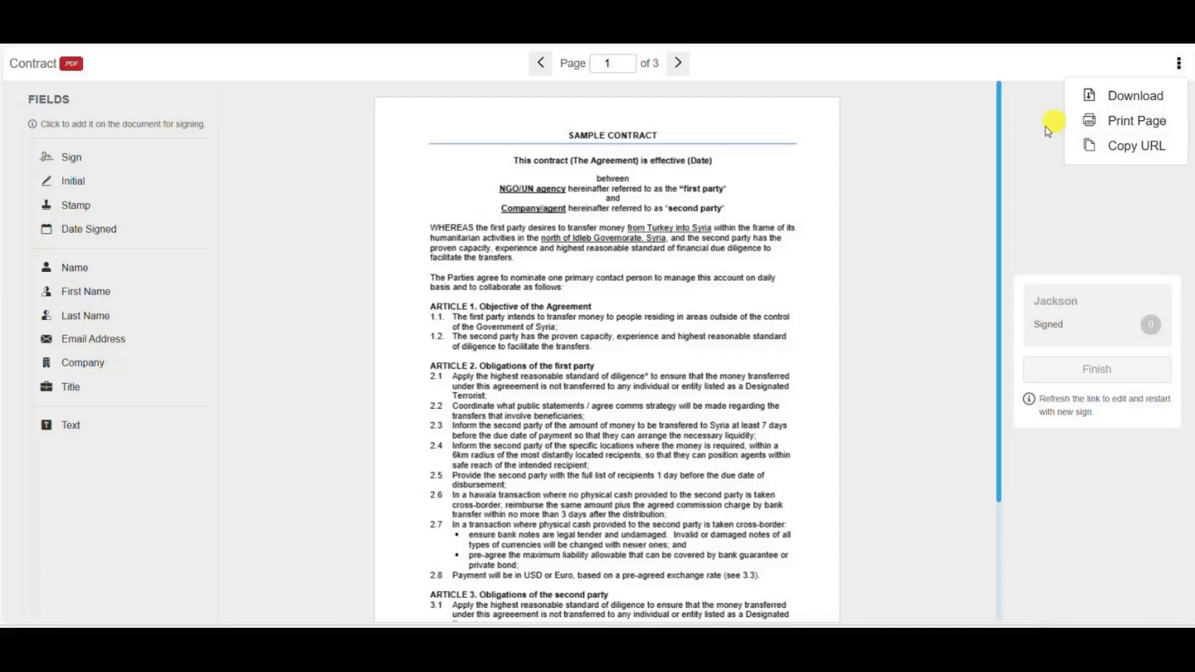
{"action": "left_click", "coordinate": [1116, 123]}
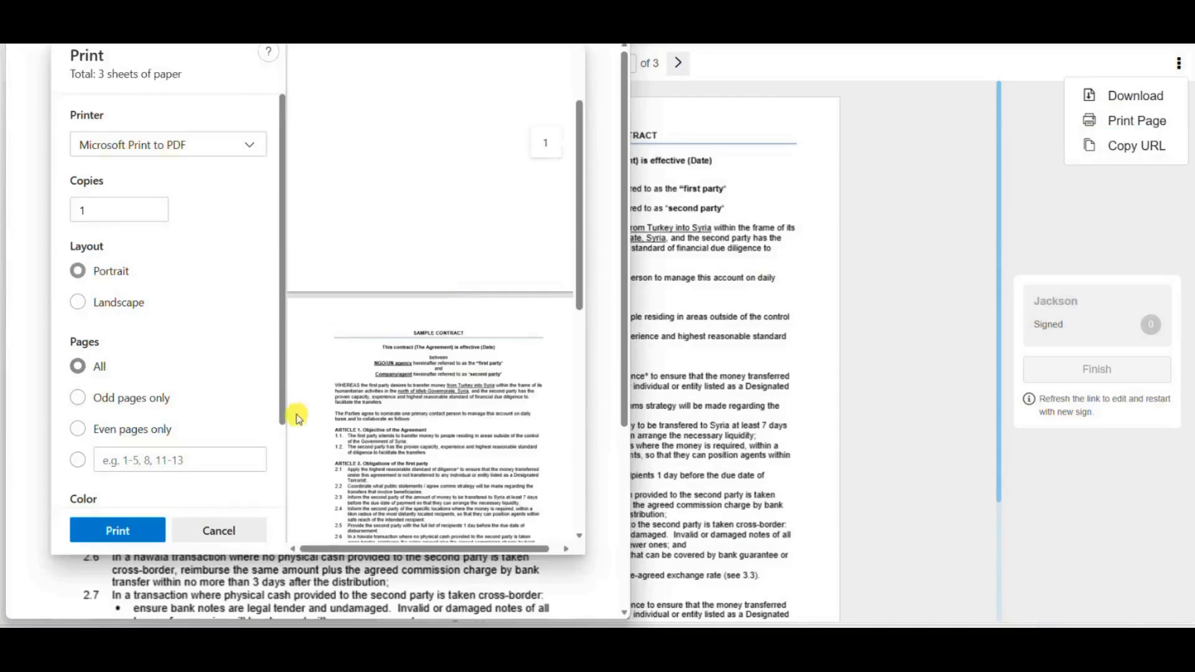
{"action": "scroll", "coordinate": [343, 423], "scroll_direction": "down", "scroll_amount": 15}
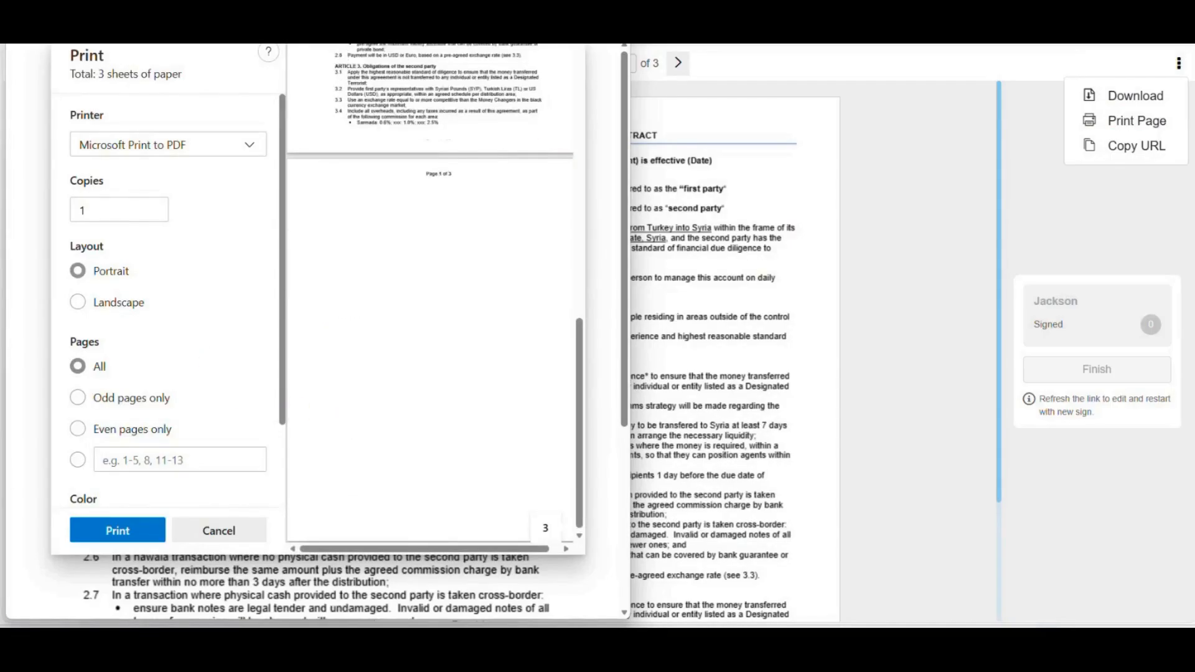
{"action": "left_click", "coordinate": [611, 96]}
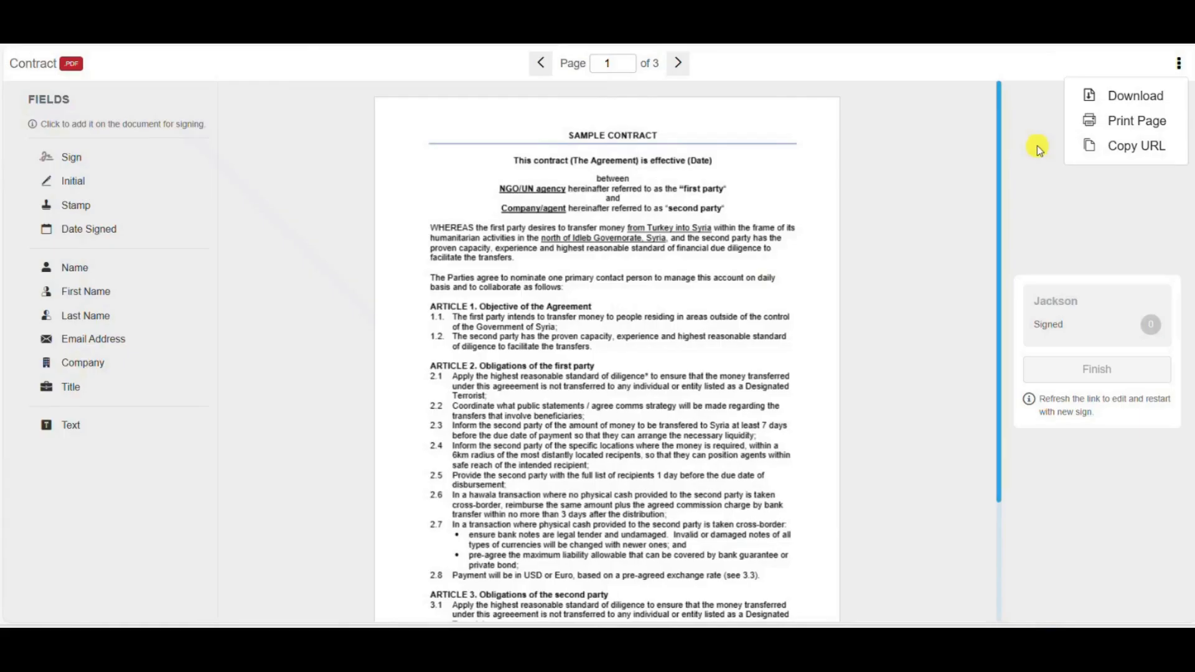
Copy the signing page's URL, dismiss the Info popup and open a new browser tab.
{"action": "left_click", "coordinate": [1114, 149]}
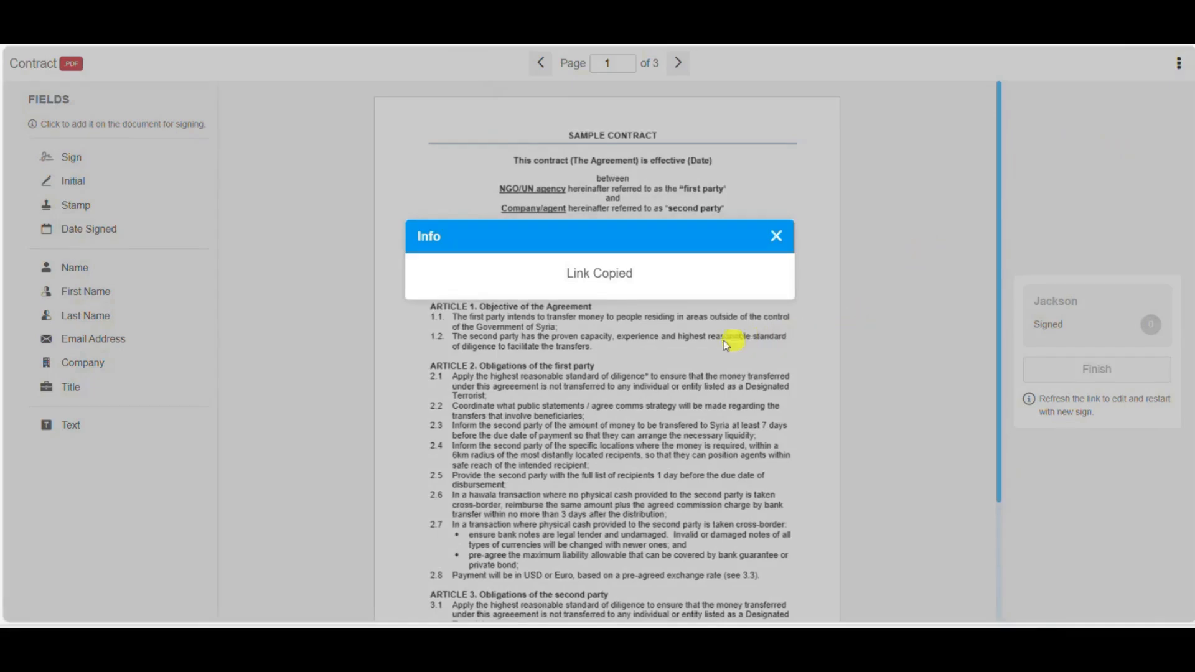
{"action": "left_click", "coordinate": [776, 240]}
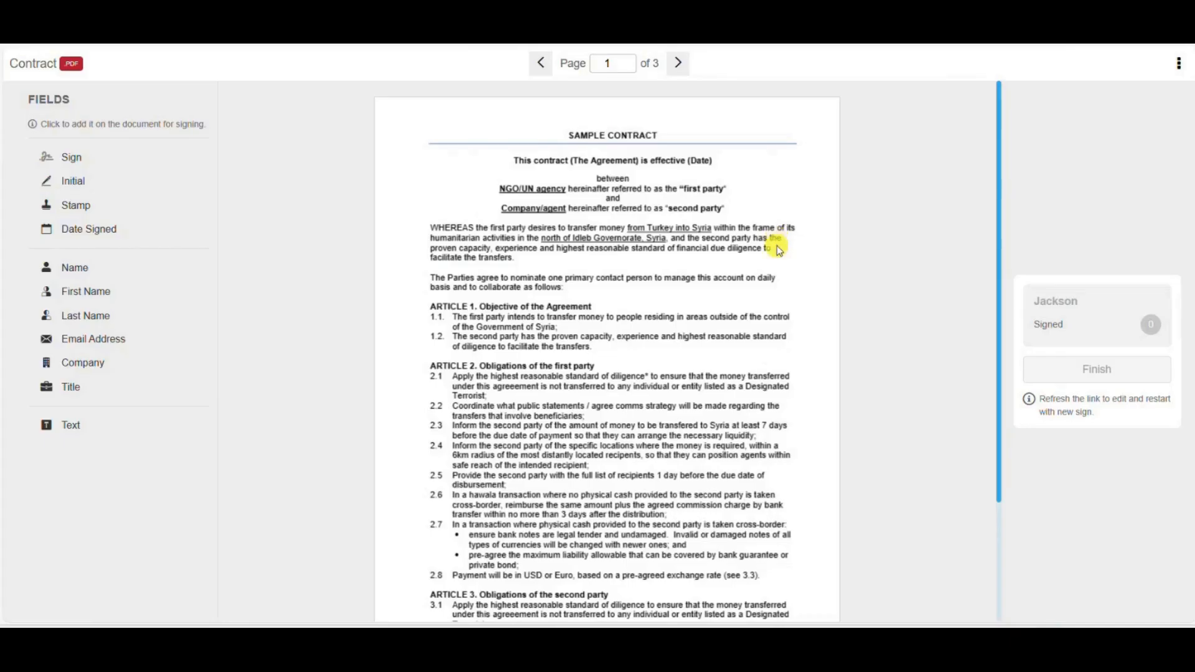
{"action": "left_click", "coordinate": [203, 44]}
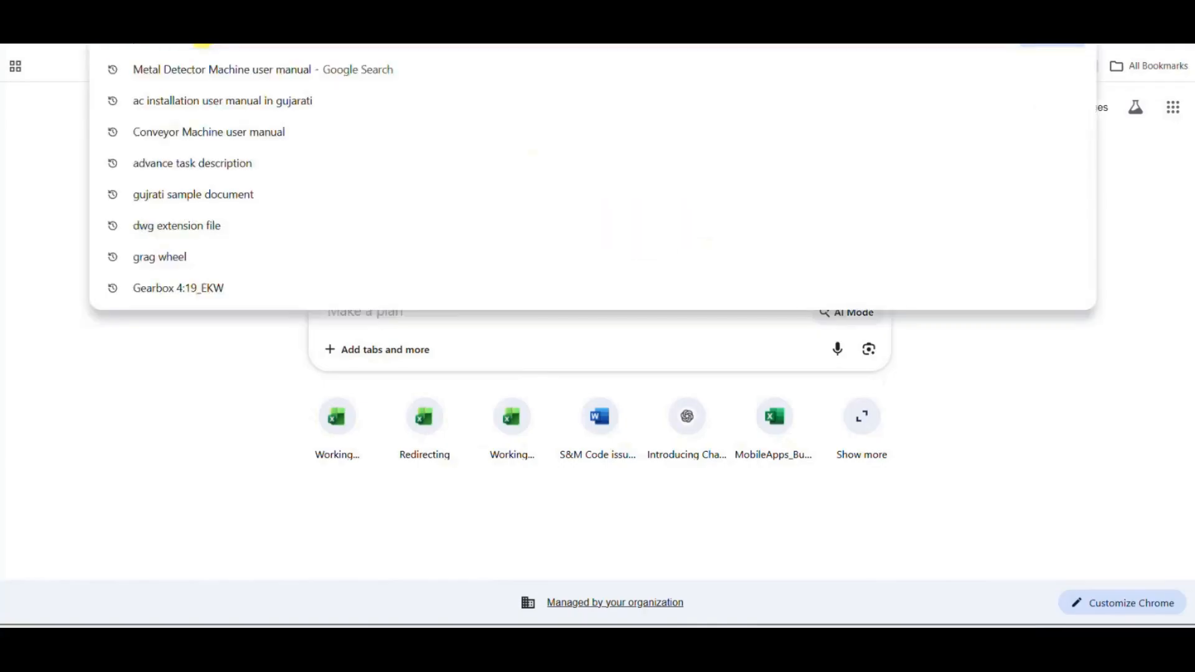
Paste the copied signing link into the new tab and load it.
{"action": "key", "text": "ctrl+v"}
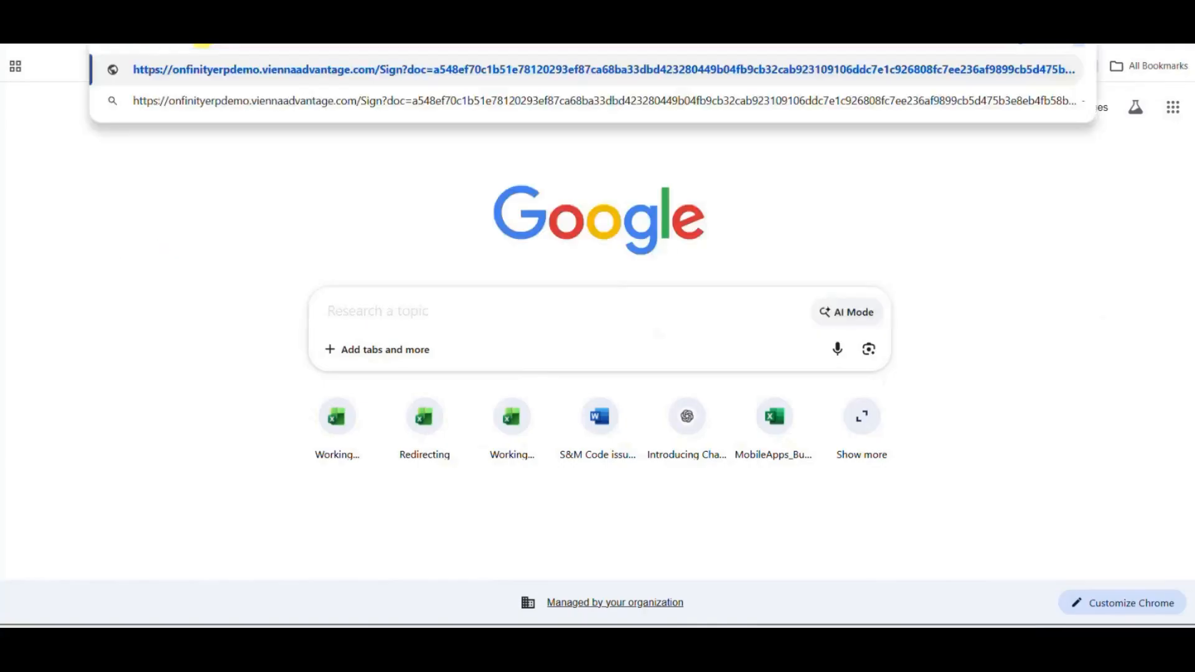
{"action": "key", "text": "Return"}
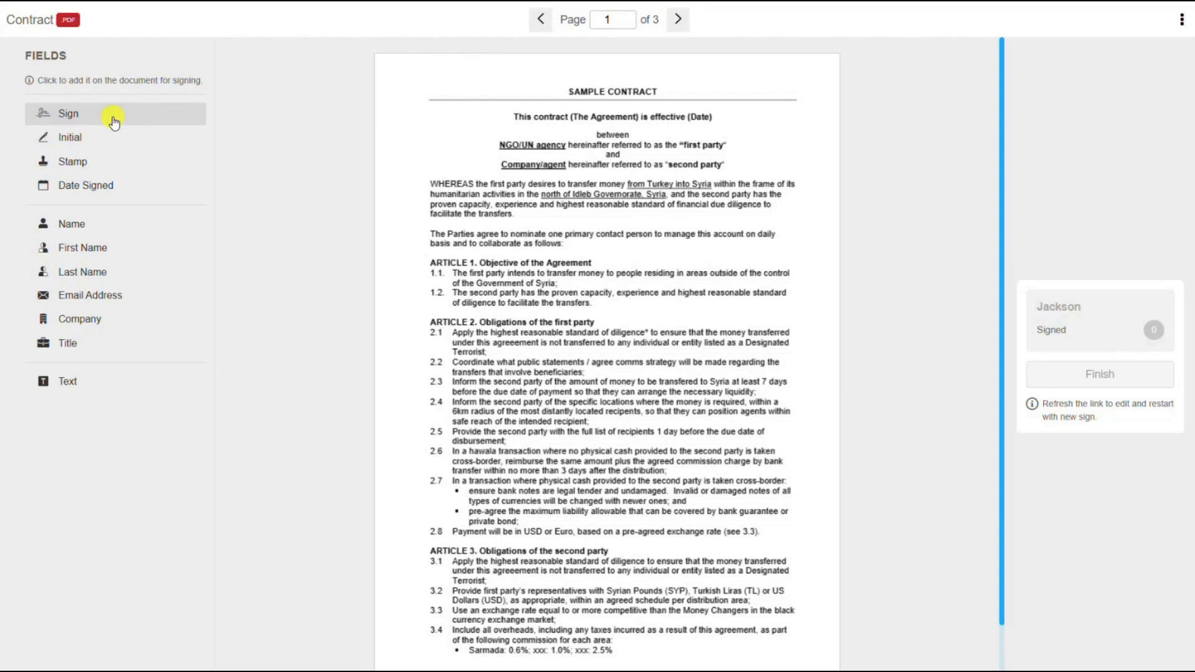
Add a Sign field to the contract to bring up the Adopt Your Signature form.
{"action": "left_click", "coordinate": [114, 122]}
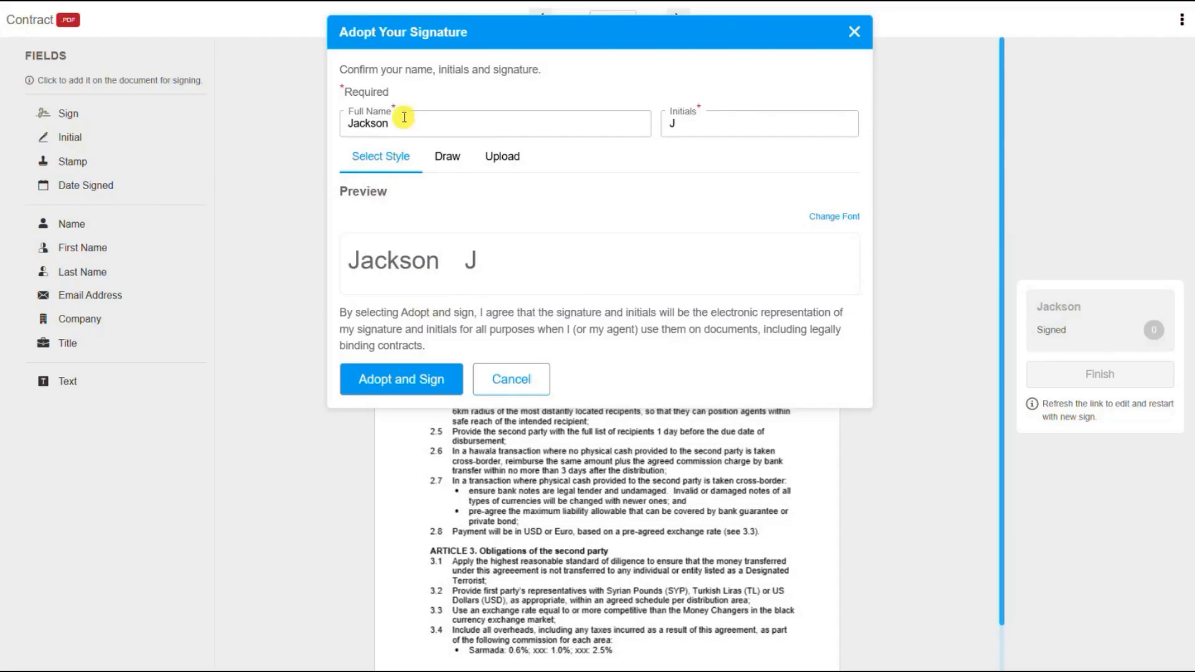
Replace the full name with the signer's name, choose the third bold script style, then switch to Draw.
{"action": "left_click_drag", "start_coordinate": [395, 119], "coordinate": [309, 118]}
{"action": "type", "text": "Henry"}
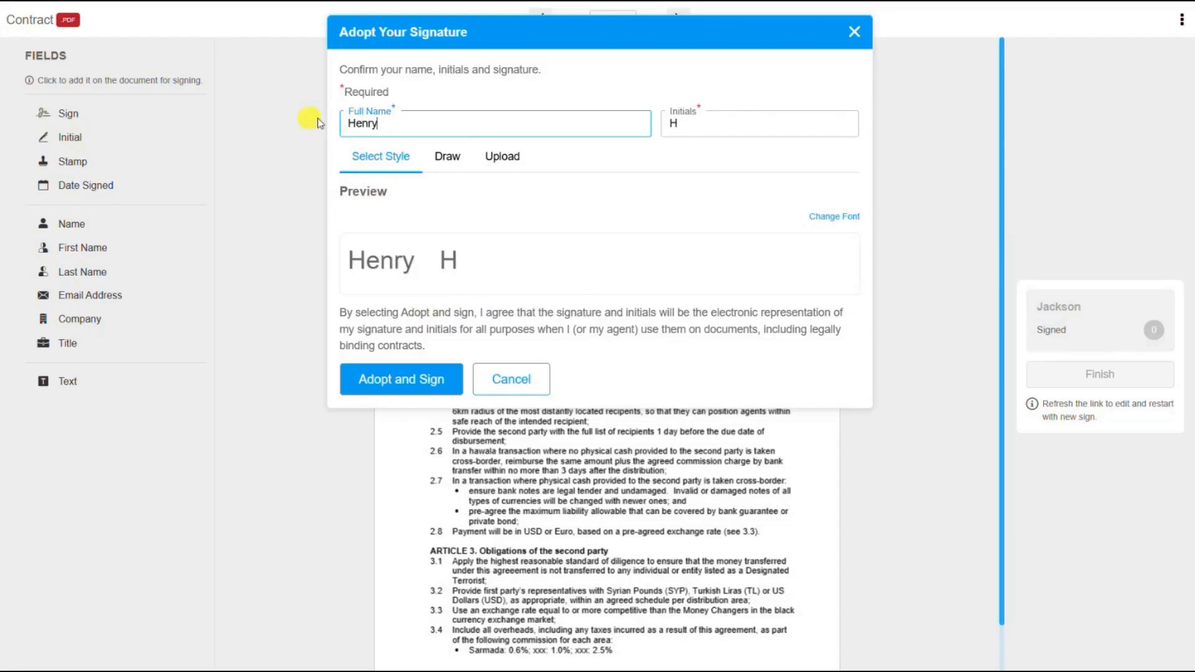
{"action": "left_click", "coordinate": [825, 219]}
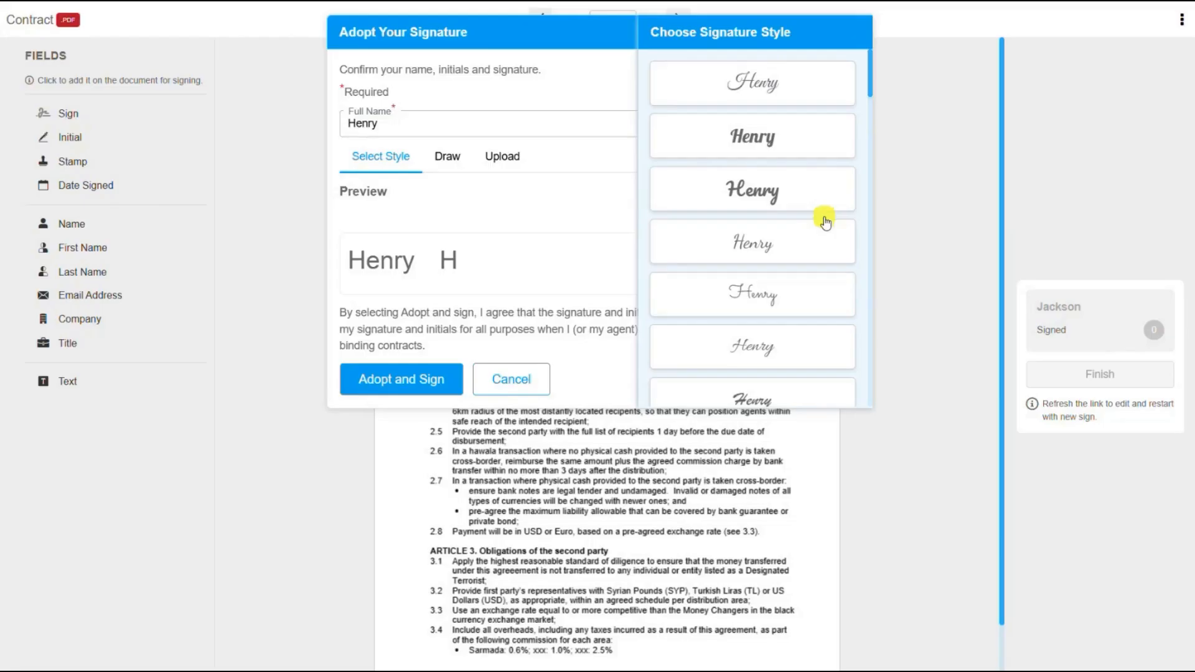
{"action": "left_click", "coordinate": [793, 199]}
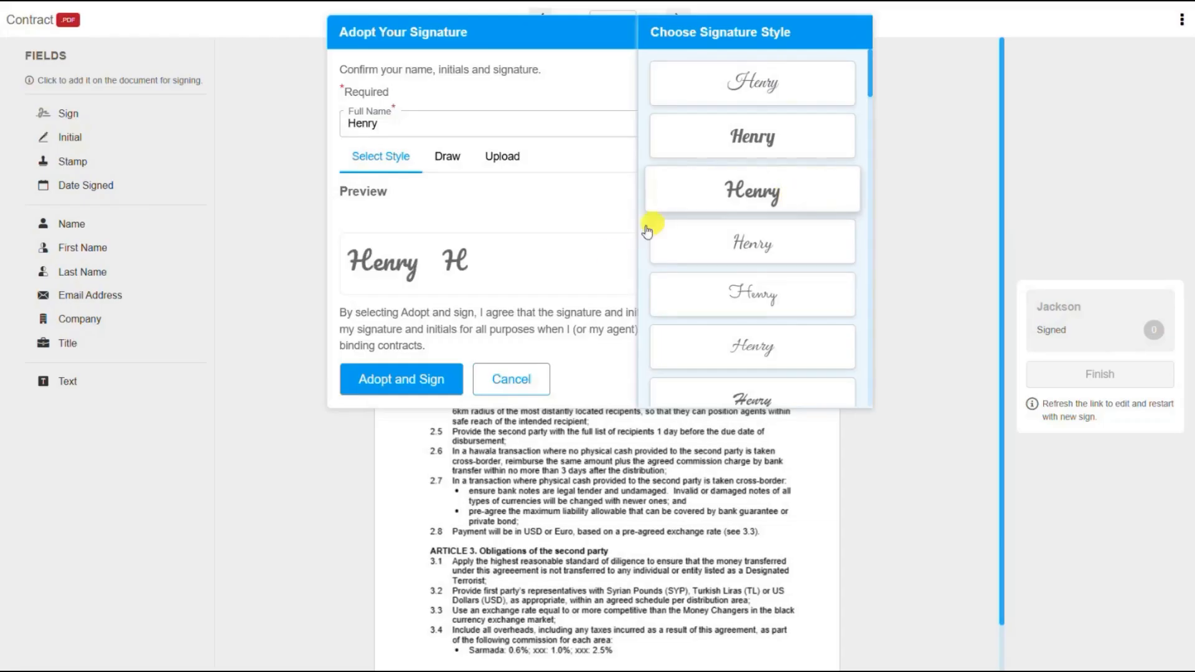
{"action": "left_click", "coordinate": [448, 163]}
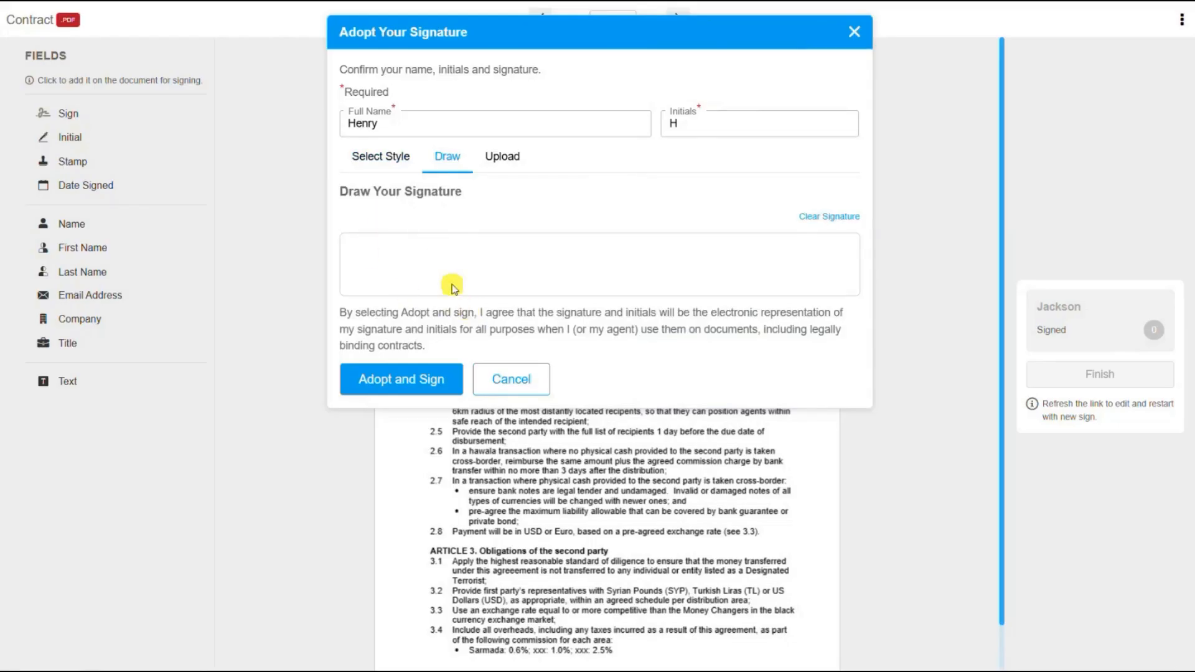
Draw a test signature, clear it, and switch to the Upload option.
{"action": "mouse_move", "coordinate": [367, 252]}
{"action": "left_mouse_down"}
{"action": "mouse_move", "coordinate": [374, 280]}
{"action": "mouse_move", "coordinate": [376, 254]}
{"action": "mouse_move", "coordinate": [384, 270]}
{"action": "mouse_move", "coordinate": [381, 259]}
{"action": "mouse_move", "coordinate": [396, 267]}
{"action": "mouse_move", "coordinate": [386, 267]}
{"action": "mouse_move", "coordinate": [404, 255]}
{"action": "mouse_move", "coordinate": [415, 276]}
{"action": "mouse_move", "coordinate": [426, 256]}
{"action": "mouse_move", "coordinate": [420, 279]}
{"action": "mouse_move", "coordinate": [418, 264]}
{"action": "mouse_move", "coordinate": [439, 256]}
{"action": "mouse_move", "coordinate": [449, 274]}
{"action": "left_mouse_up"}
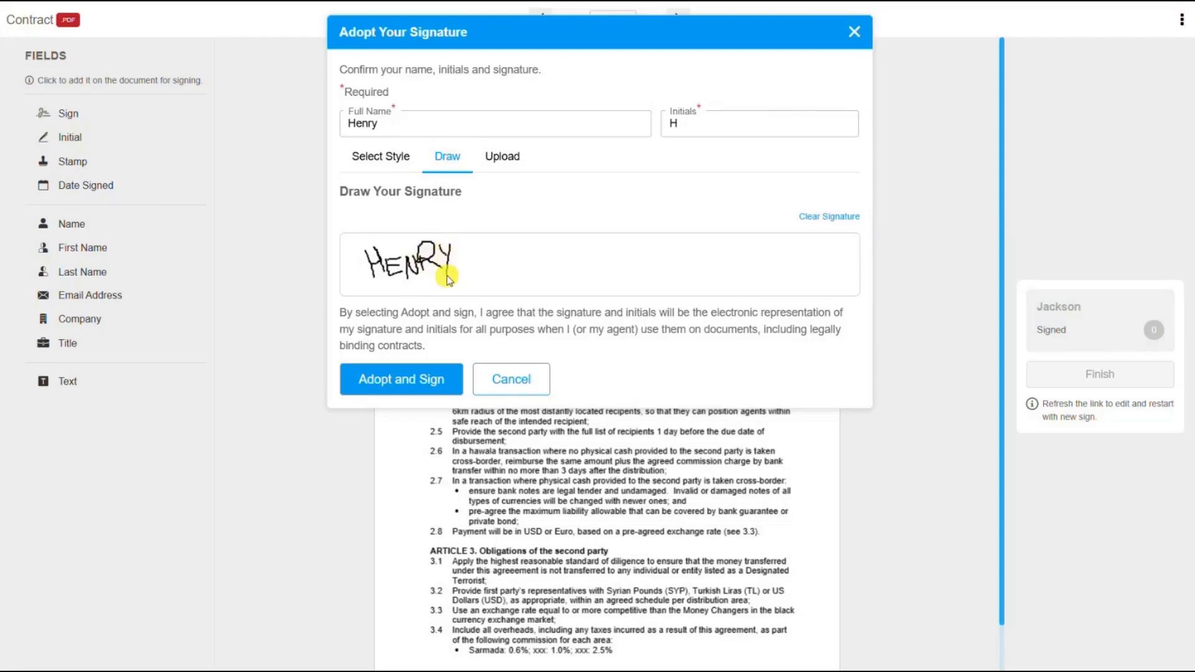
{"action": "left_click", "coordinate": [819, 221]}
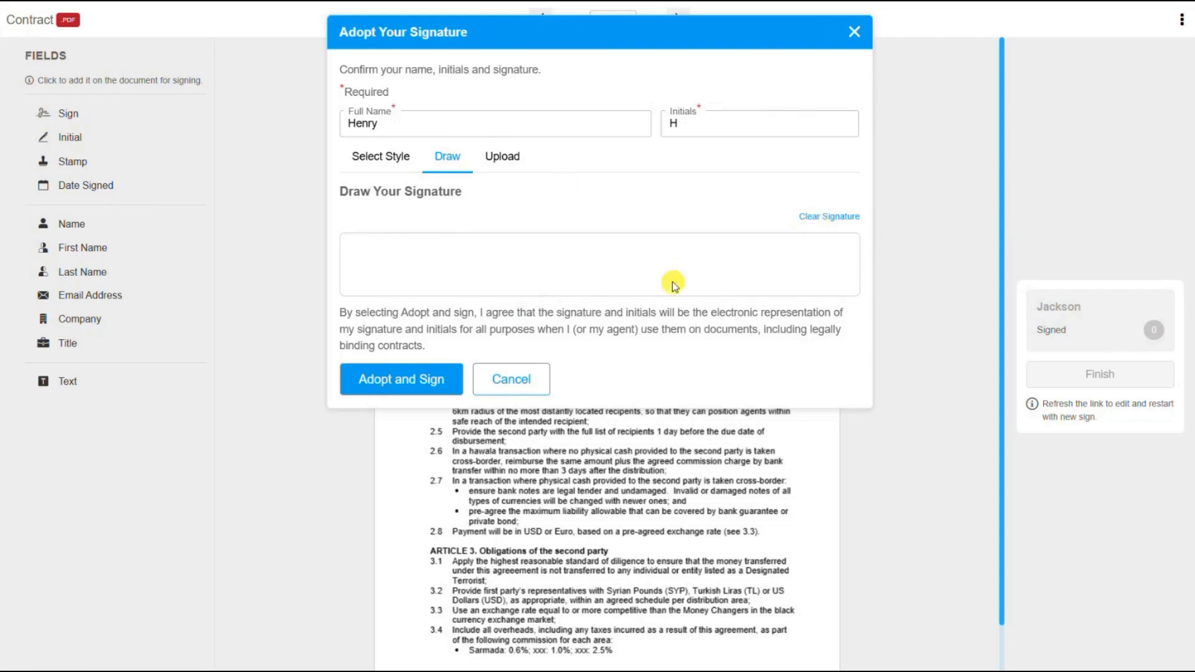
{"action": "left_click", "coordinate": [508, 167]}
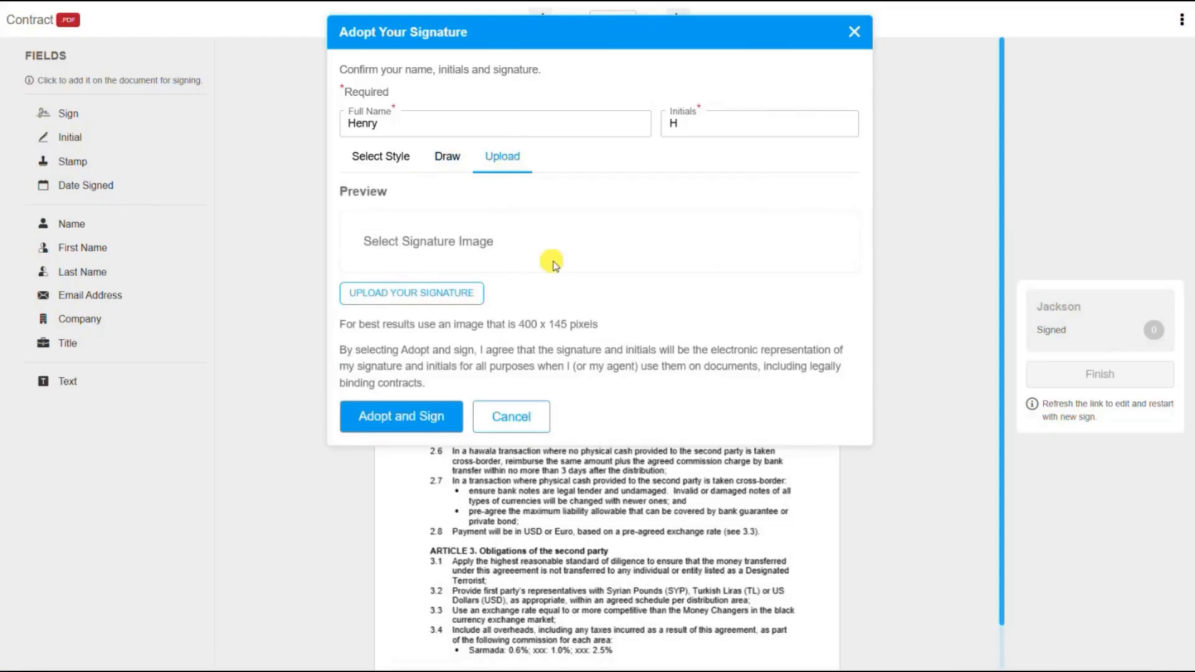
Upload img.png from the Assets folder as the signature and adopt it.
{"action": "left_click", "coordinate": [439, 295]}
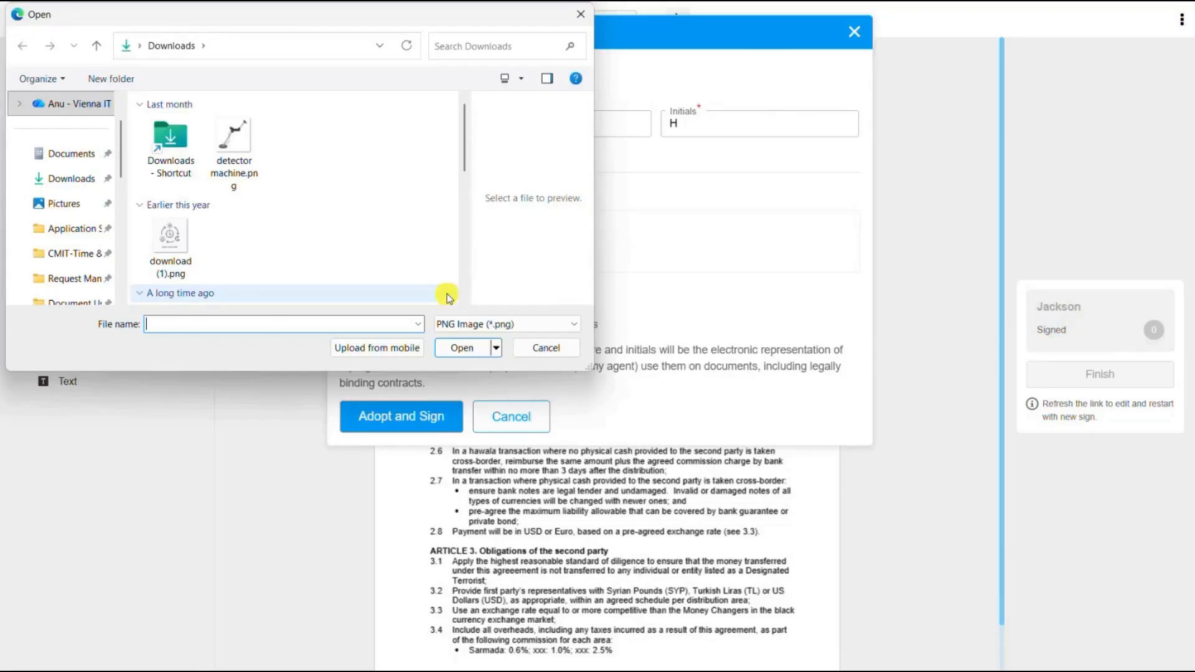
{"action": "scroll", "coordinate": [66, 187], "scroll_direction": "down", "scroll_amount": 2}
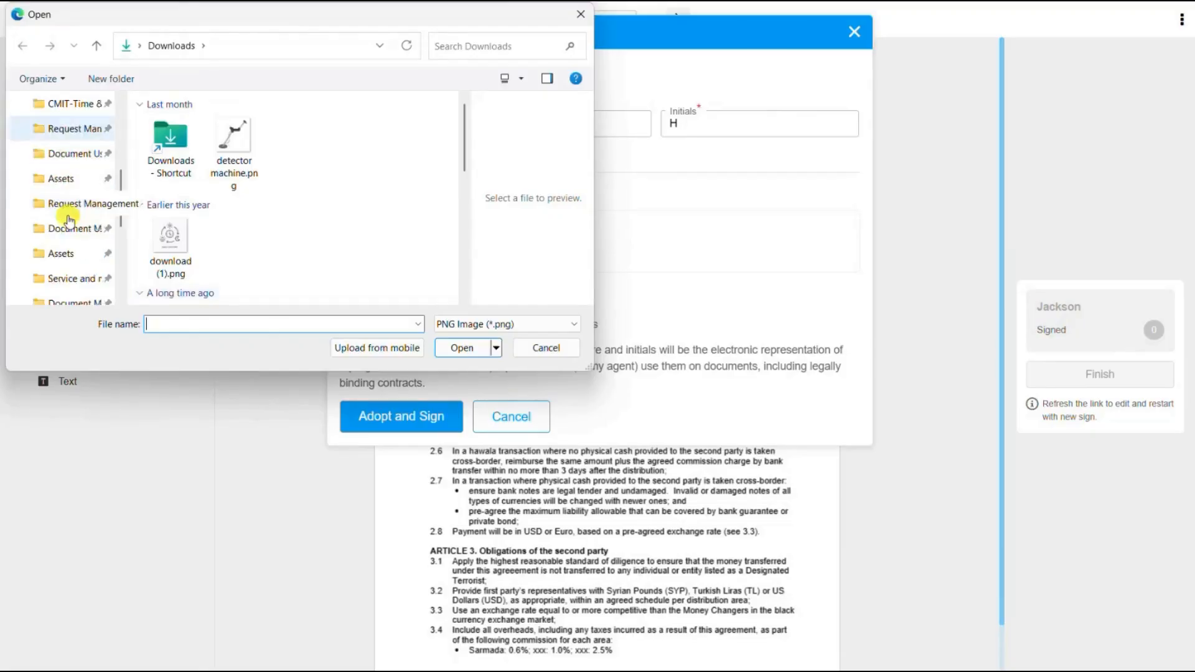
{"action": "left_click", "coordinate": [64, 185]}
{"action": "left_click", "coordinate": [200, 184]}
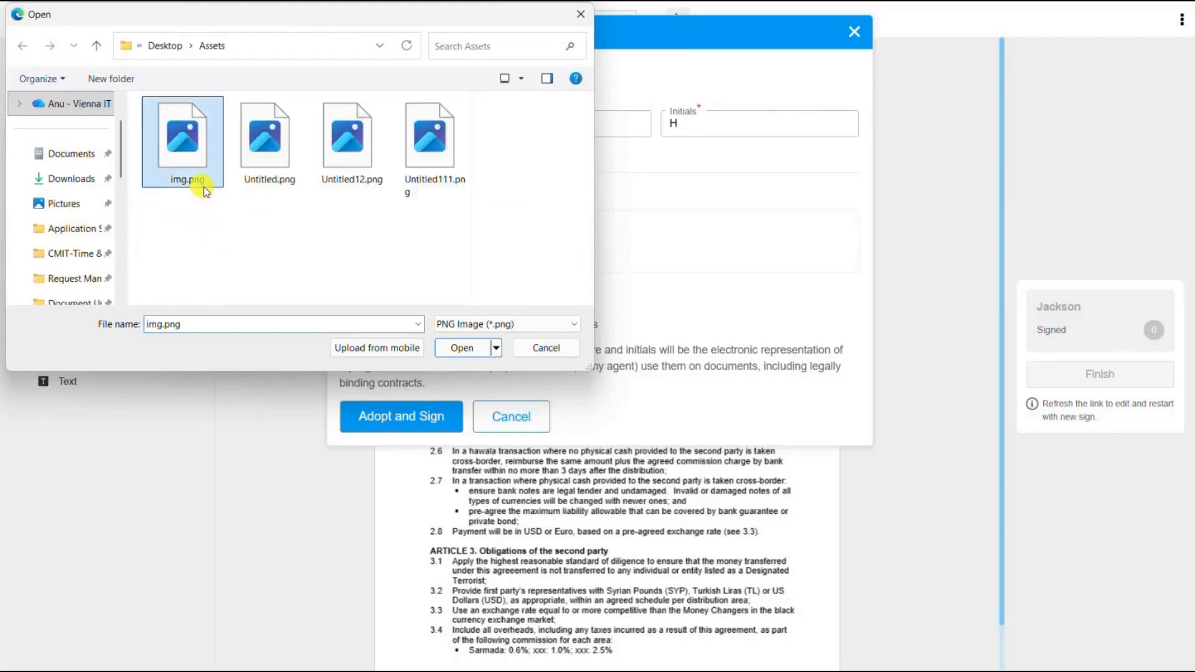
{"action": "left_click", "coordinate": [459, 349]}
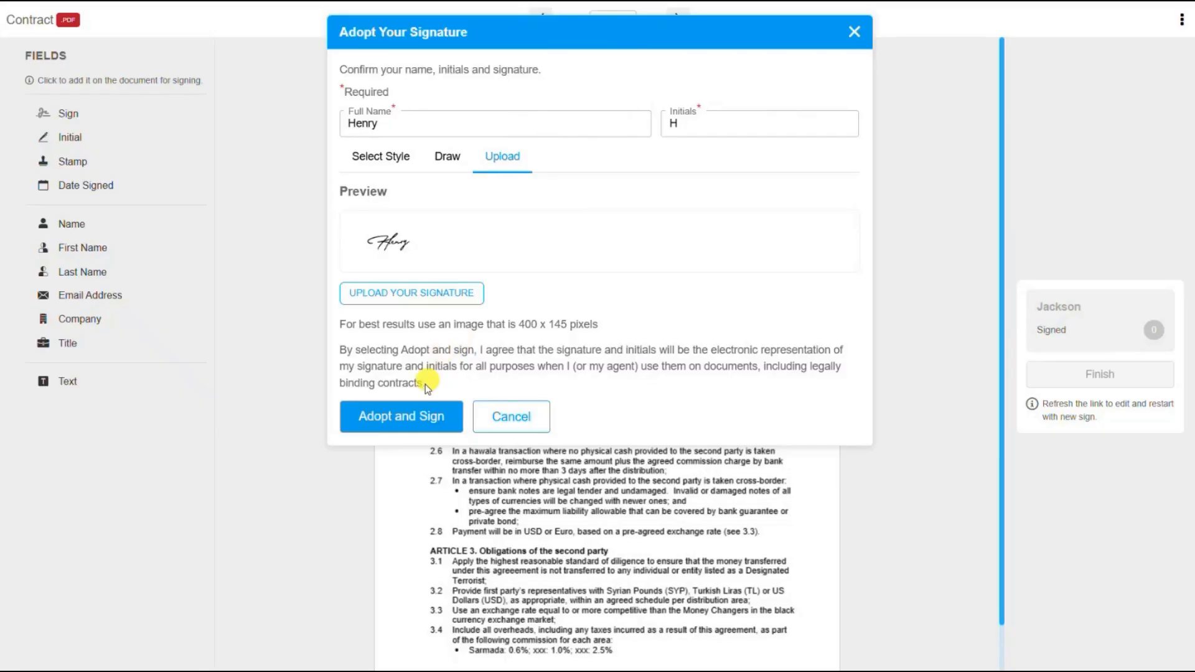
{"action": "left_click", "coordinate": [406, 423]}
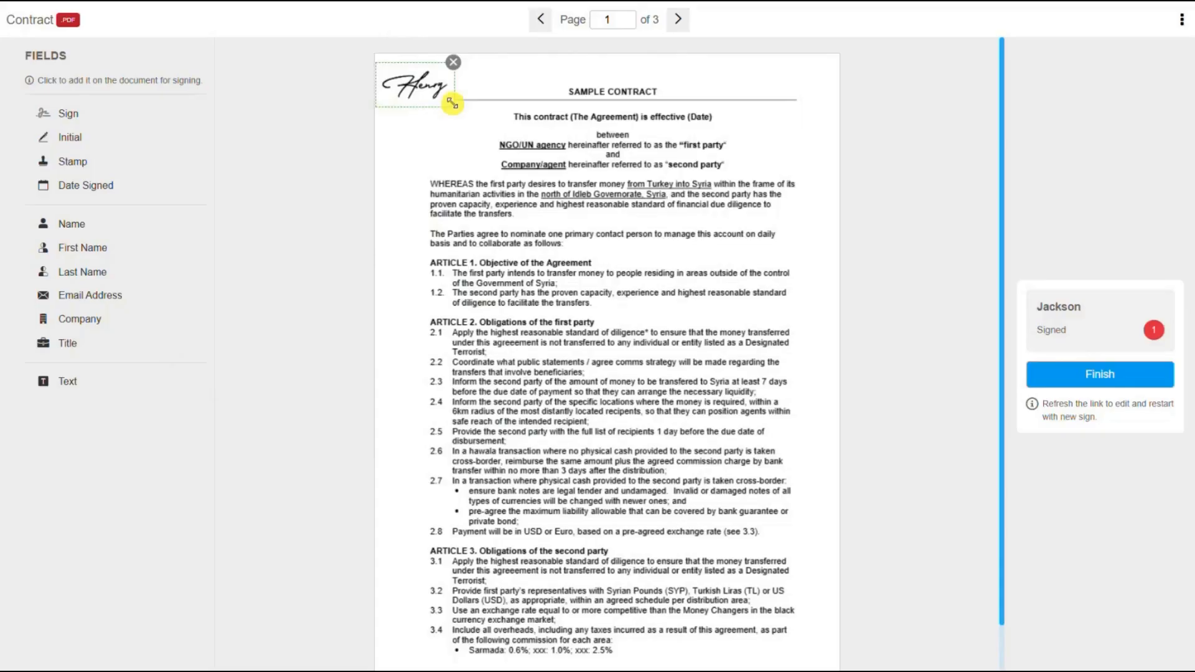
Move the placed signature beside the WHEREAS paragraph, then delete it from page 1.
{"action": "mouse_move", "coordinate": [433, 85]}
{"action": "left_mouse_down"}
{"action": "mouse_move", "coordinate": [543, 198]}
{"action": "mouse_move", "coordinate": [660, 115]}
{"action": "mouse_move", "coordinate": [784, 133]}
{"action": "mouse_move", "coordinate": [799, 513]}
{"action": "mouse_move", "coordinate": [826, 630]}
{"action": "mouse_move", "coordinate": [804, 623]}
{"action": "left_mouse_up"}
{"action": "mouse_move", "coordinate": [784, 625]}
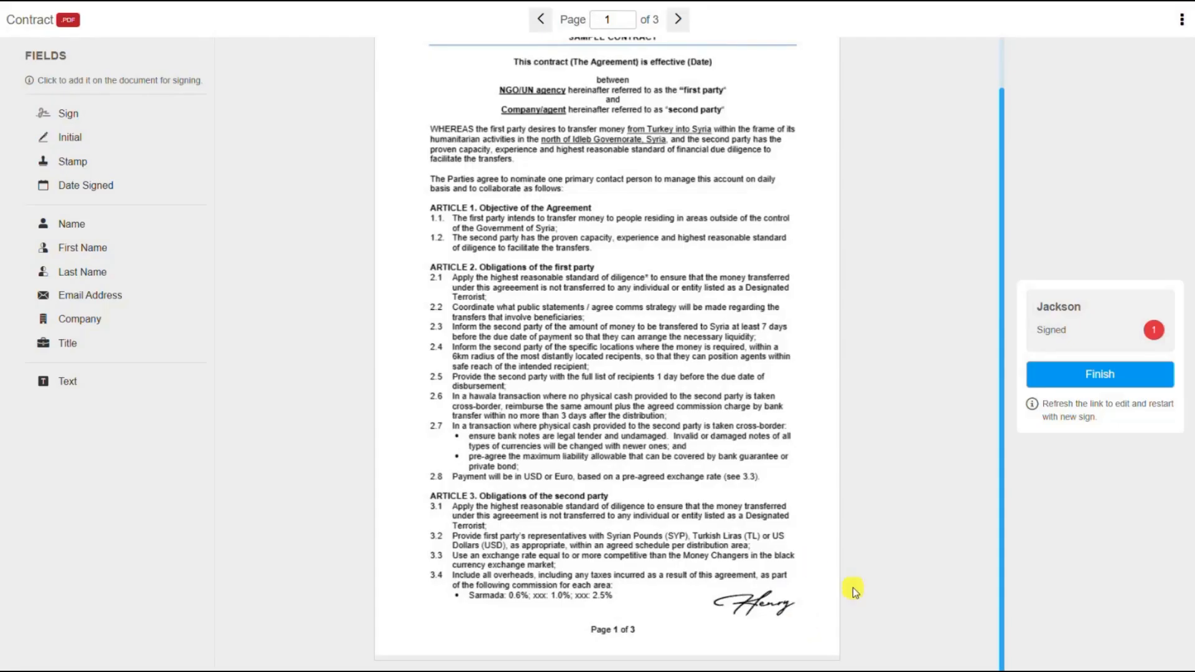
{"action": "mouse_move", "coordinate": [798, 590]}
{"action": "left_click", "coordinate": [803, 587]}
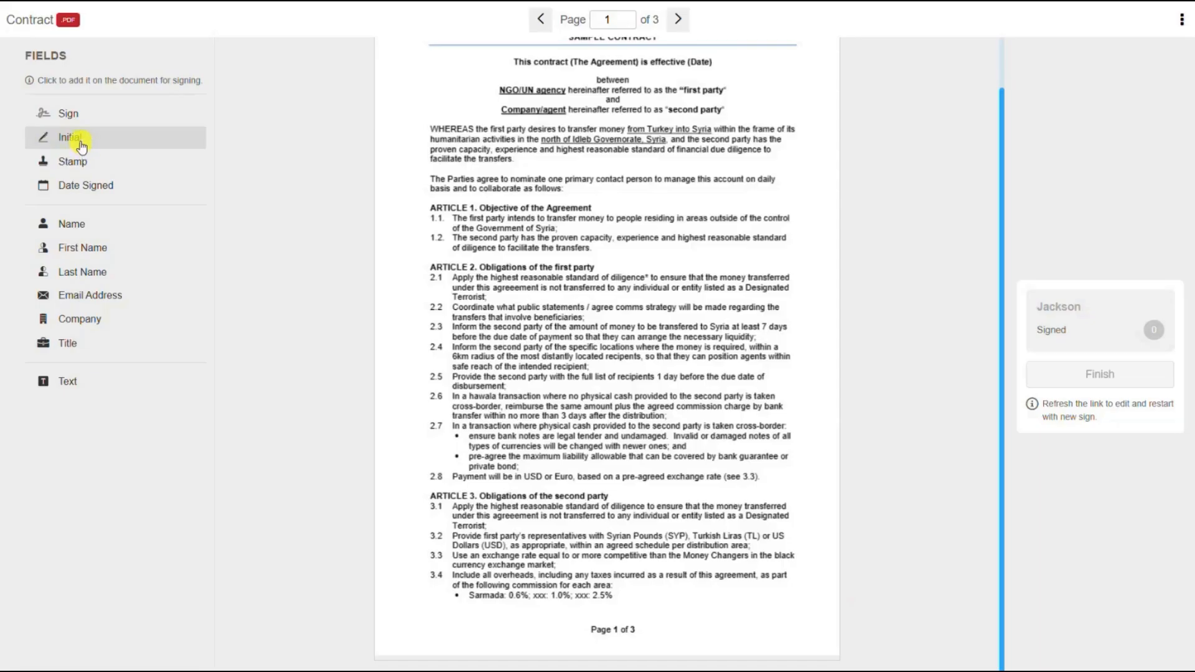
Add an Initial field, then reload the signing page with F5 to start over.
{"action": "left_click", "coordinate": [80, 146]}
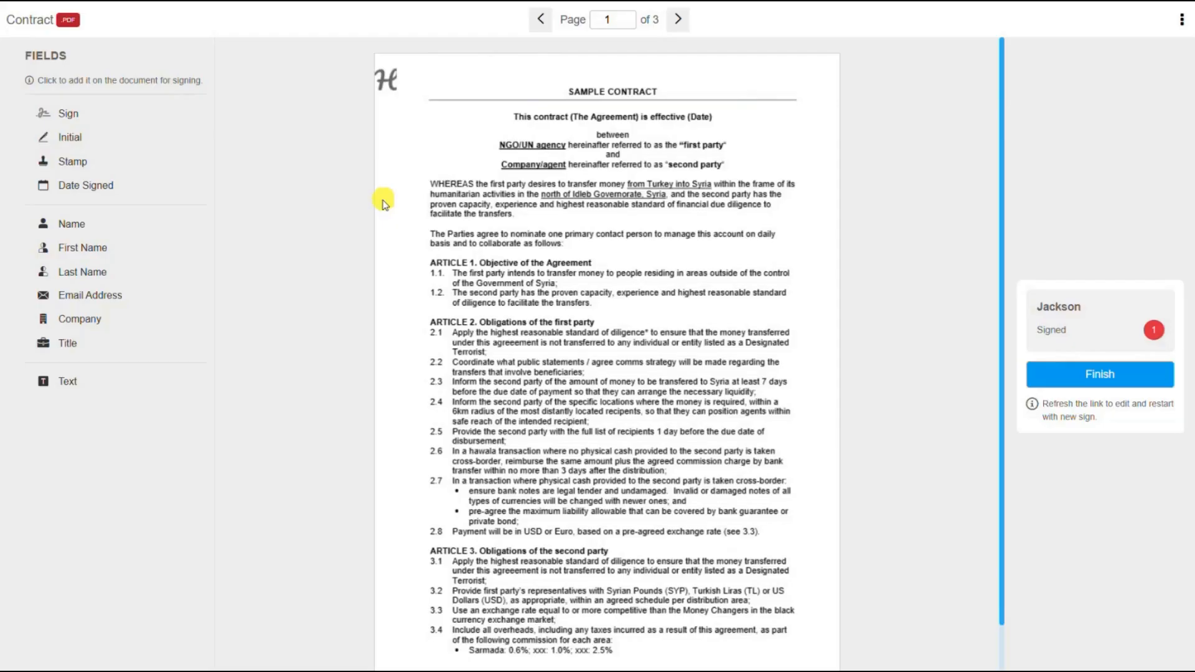
{"action": "key", "text": "F5"}
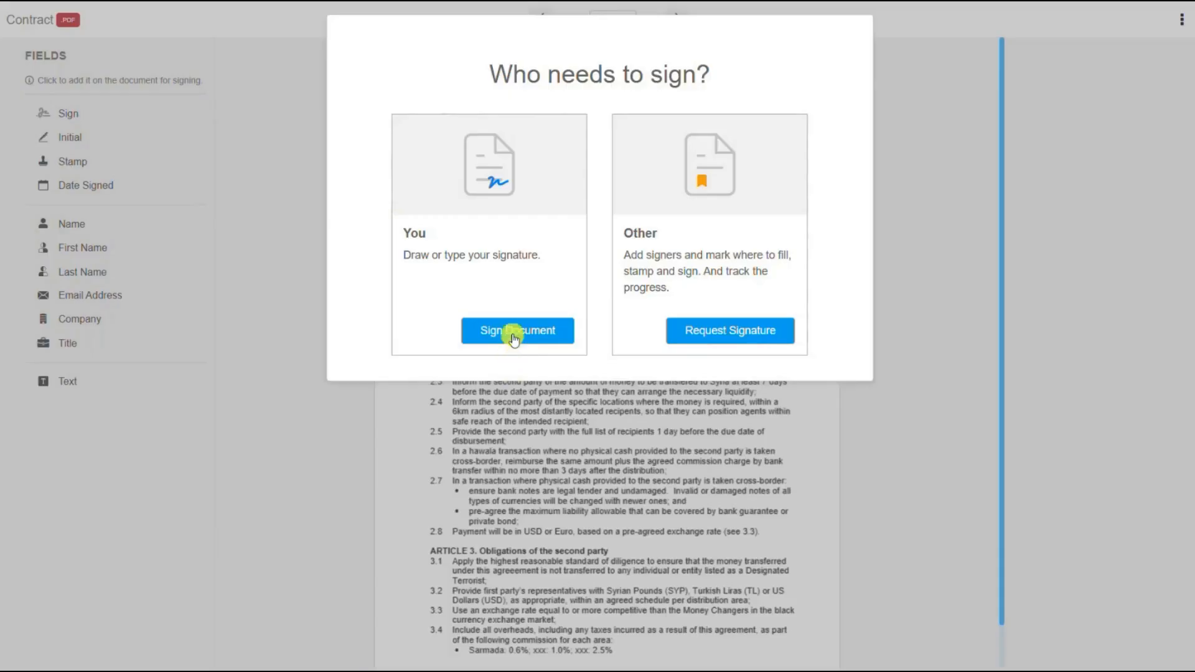
Choose to sign the contract yourself and bring up the Adopt Your Signature form via Initial.
{"action": "left_click", "coordinate": [512, 335]}
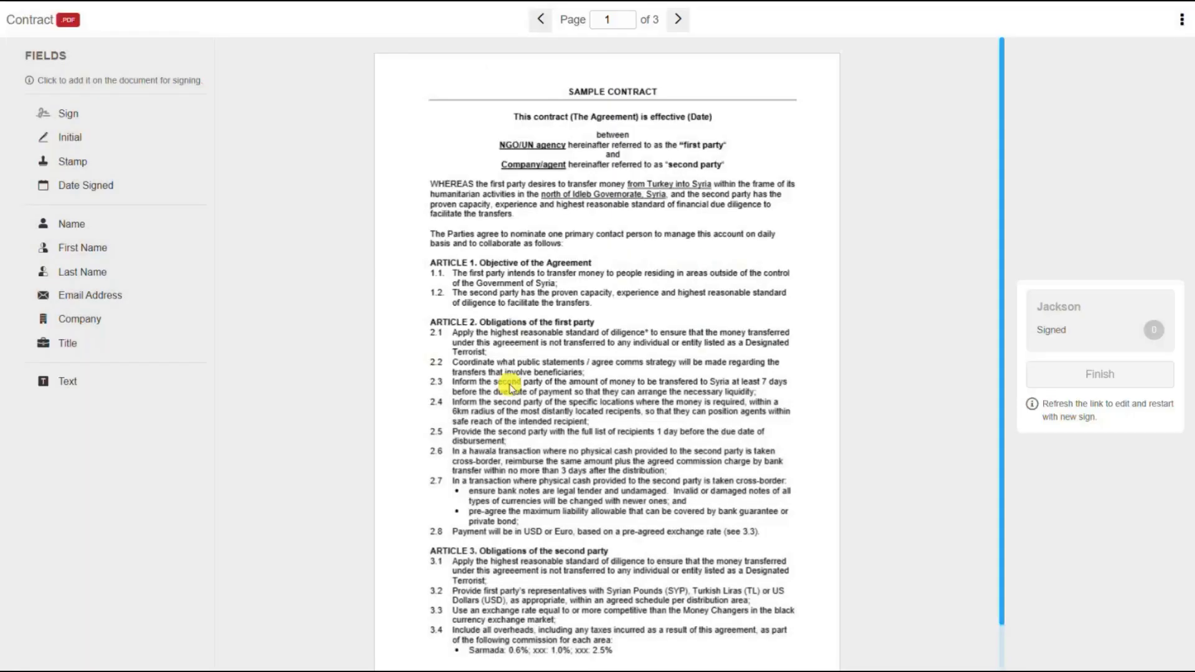
{"action": "left_click", "coordinate": [80, 138]}
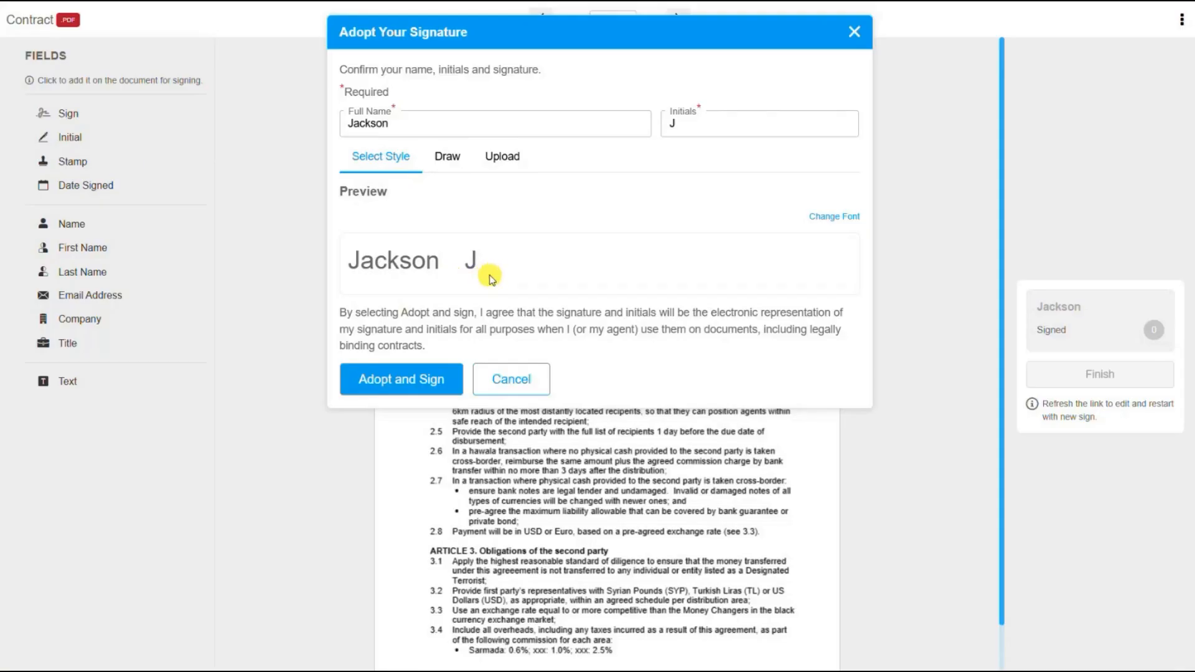
Replace the prefilled J with HR, switch to a script font, and adopt the initials onto page 1.
{"action": "left_click", "coordinate": [698, 124]}
{"action": "key", "text": "BackSpace"}
{"action": "type", "text": "HR"}
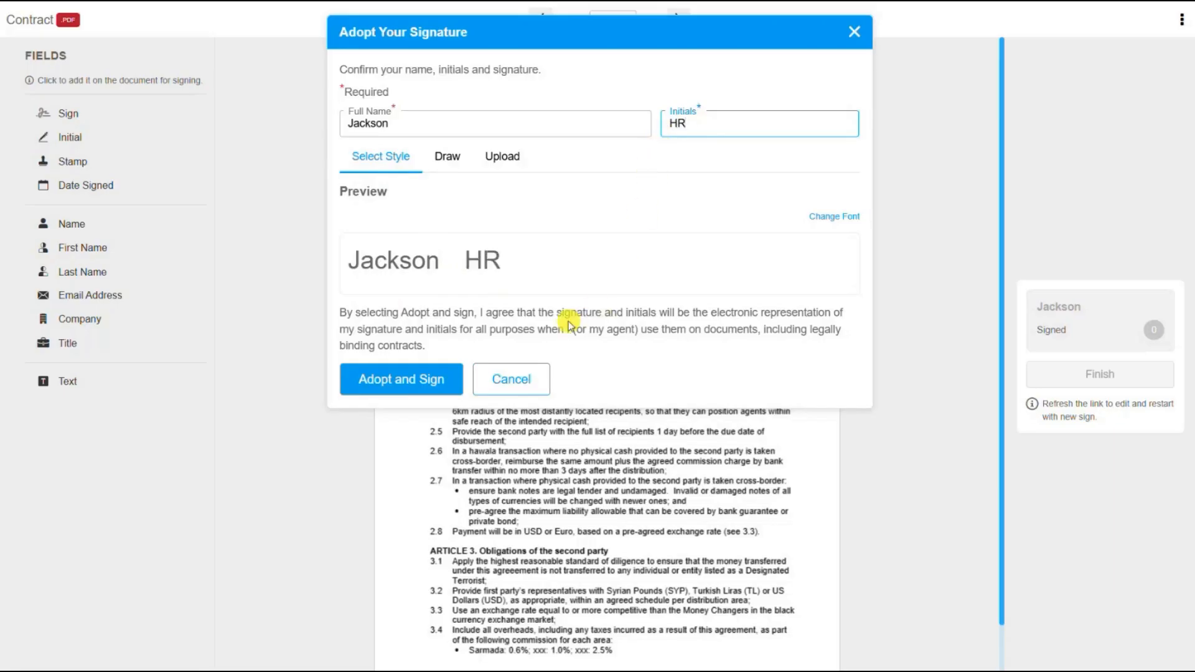
{"action": "left_click", "coordinate": [832, 221]}
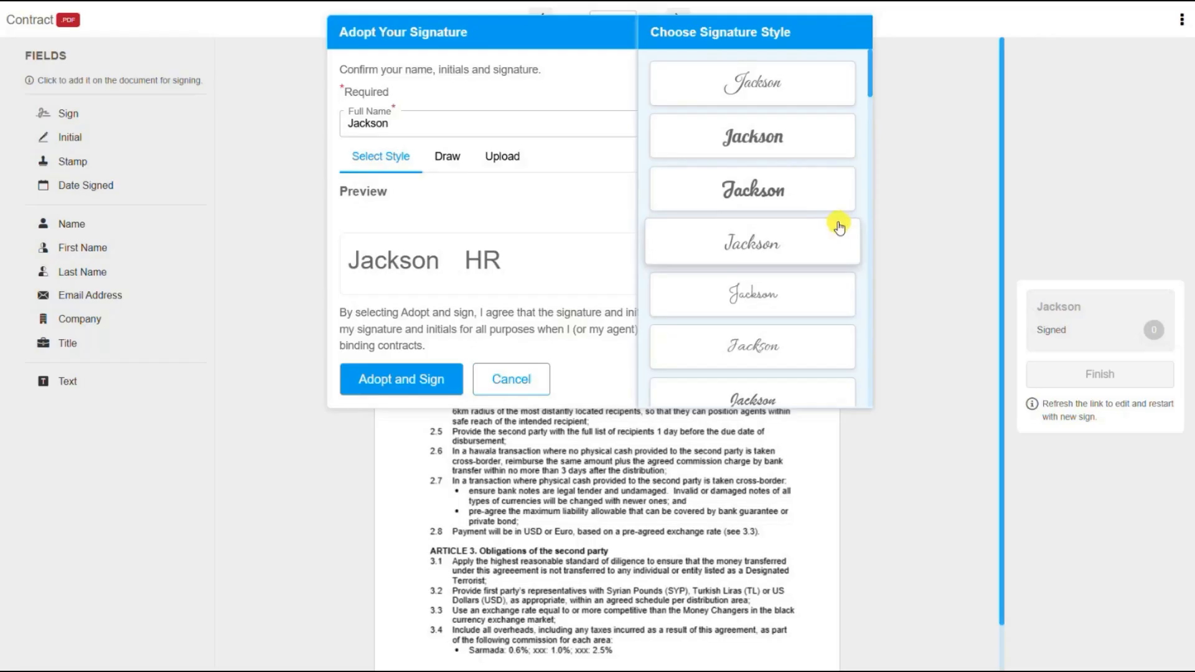
{"action": "scroll", "coordinate": [781, 268], "scroll_direction": "down", "scroll_amount": 1}
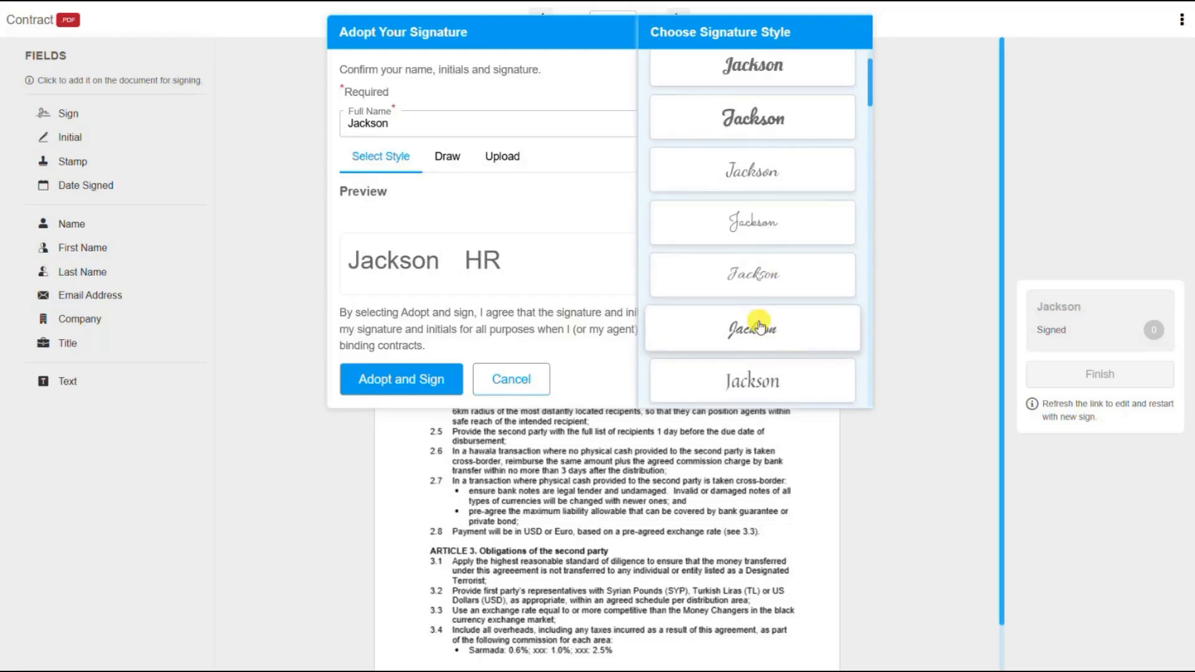
{"action": "left_click", "coordinate": [756, 277]}
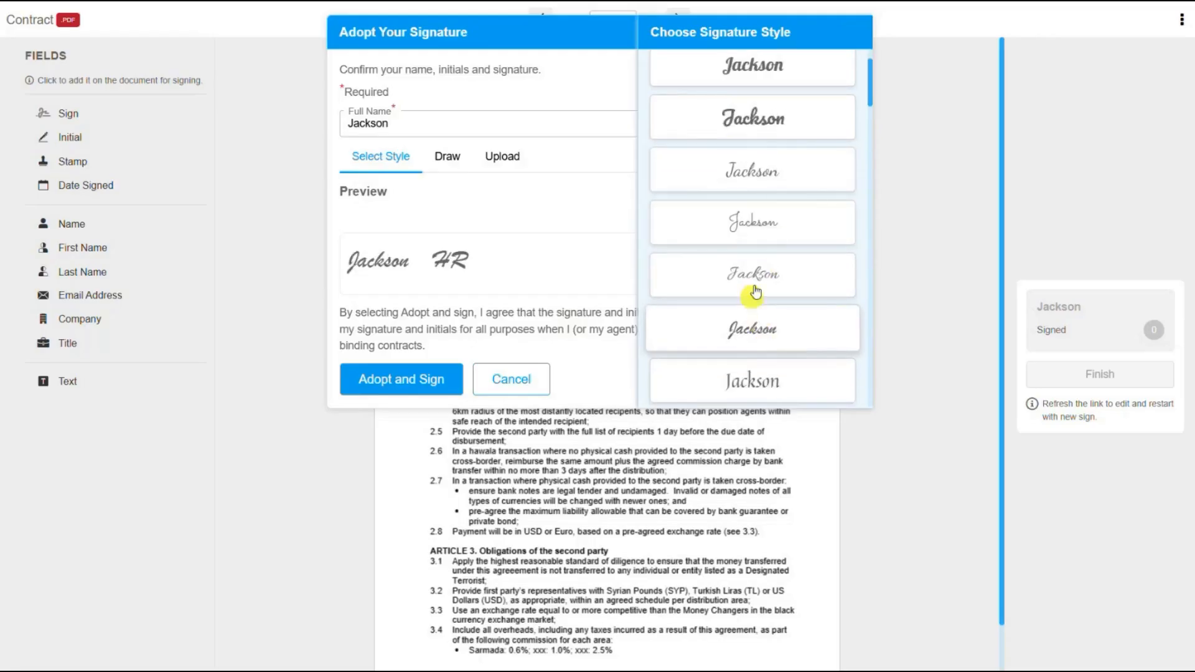
{"action": "left_click", "coordinate": [591, 341]}
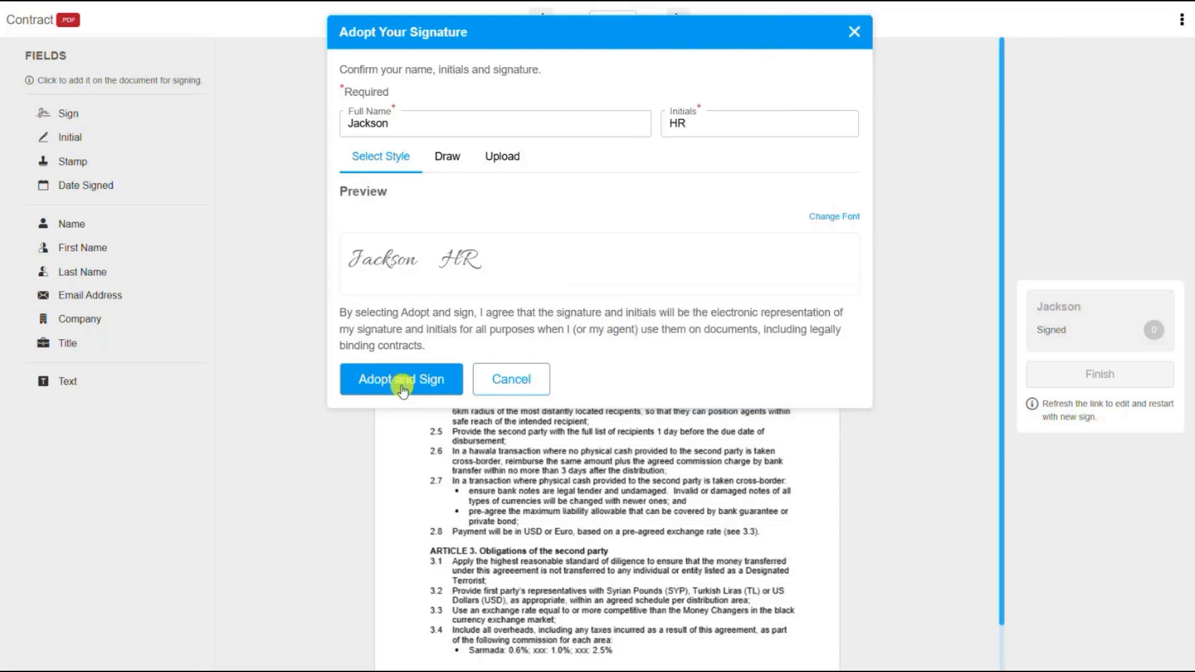
{"action": "left_click", "coordinate": [402, 388]}
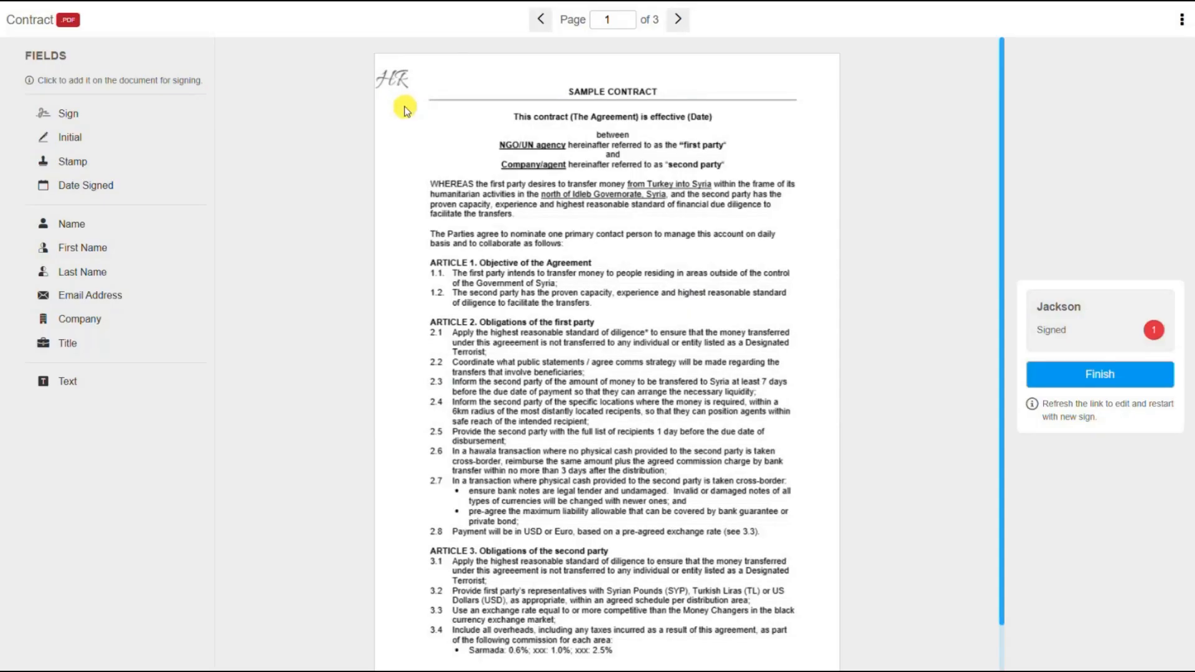
Move the HR initials beside 'between', enlarge them, and add HR initials to page 2.
{"action": "left_click_drag", "start_coordinate": [398, 80], "coordinate": [793, 140]}
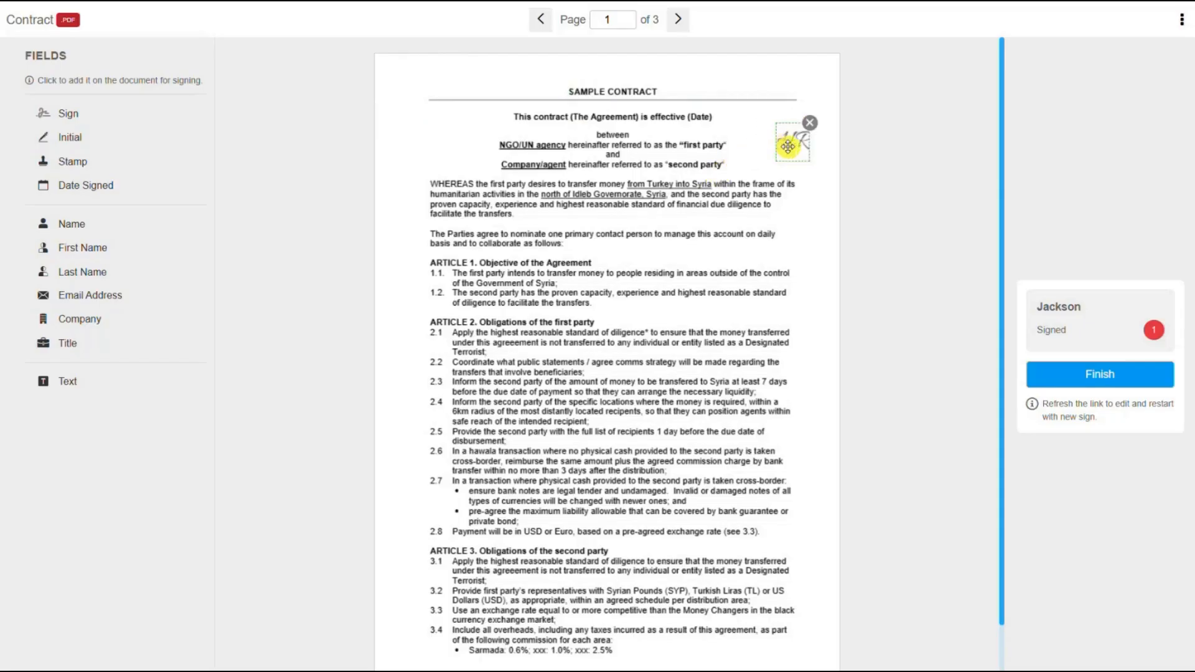
{"action": "mouse_move", "coordinate": [806, 159]}
{"action": "left_mouse_down"}
{"action": "mouse_move", "coordinate": [825, 165]}
{"action": "mouse_move", "coordinate": [811, 163]}
{"action": "left_mouse_up"}
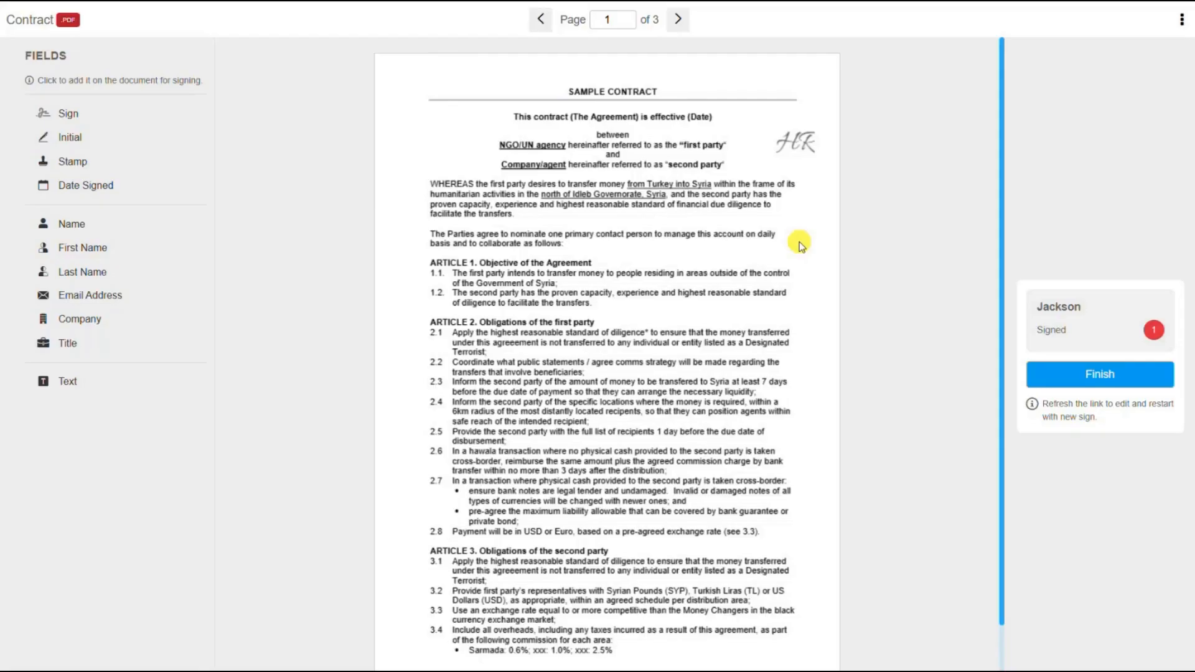
{"action": "left_click", "coordinate": [680, 31]}
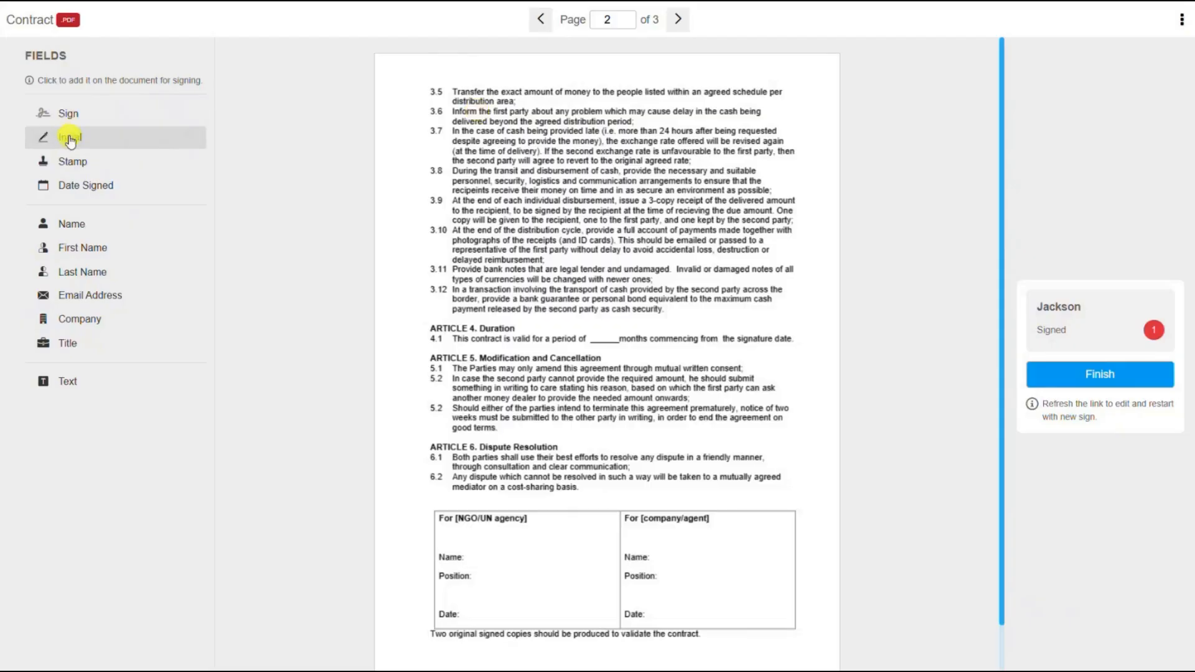
{"action": "left_click", "coordinate": [70, 141]}
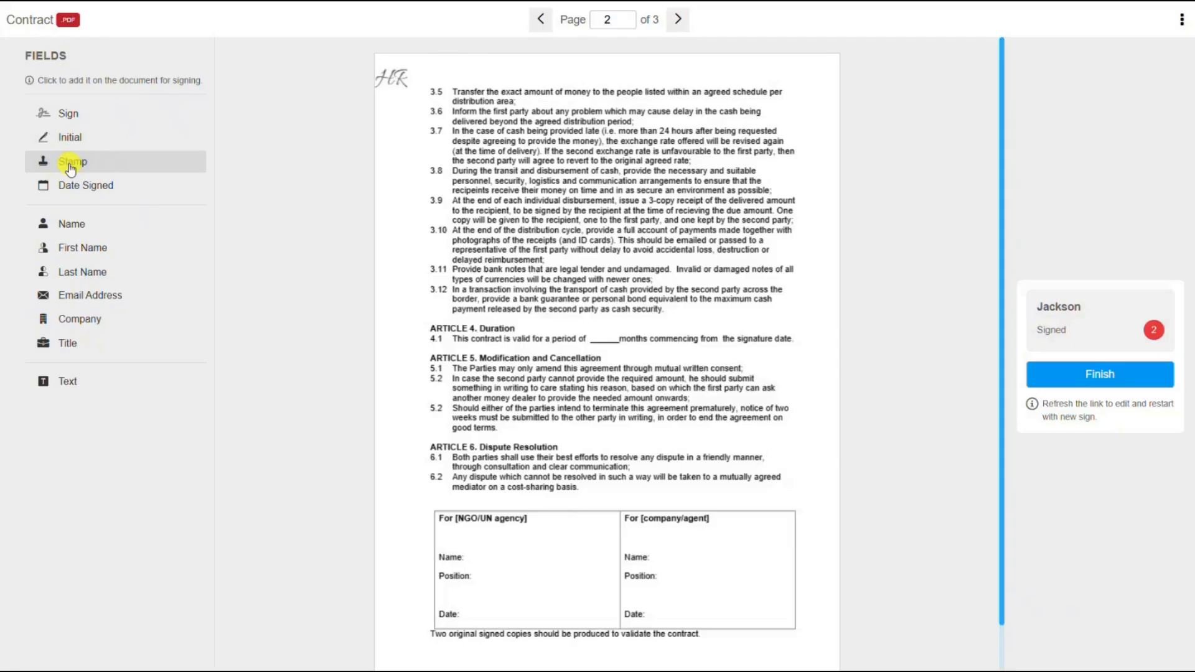
Stamp Untitled.png on page 2 and move the logo beside Position in the For [company/agent] box.
{"action": "left_click", "coordinate": [62, 162]}
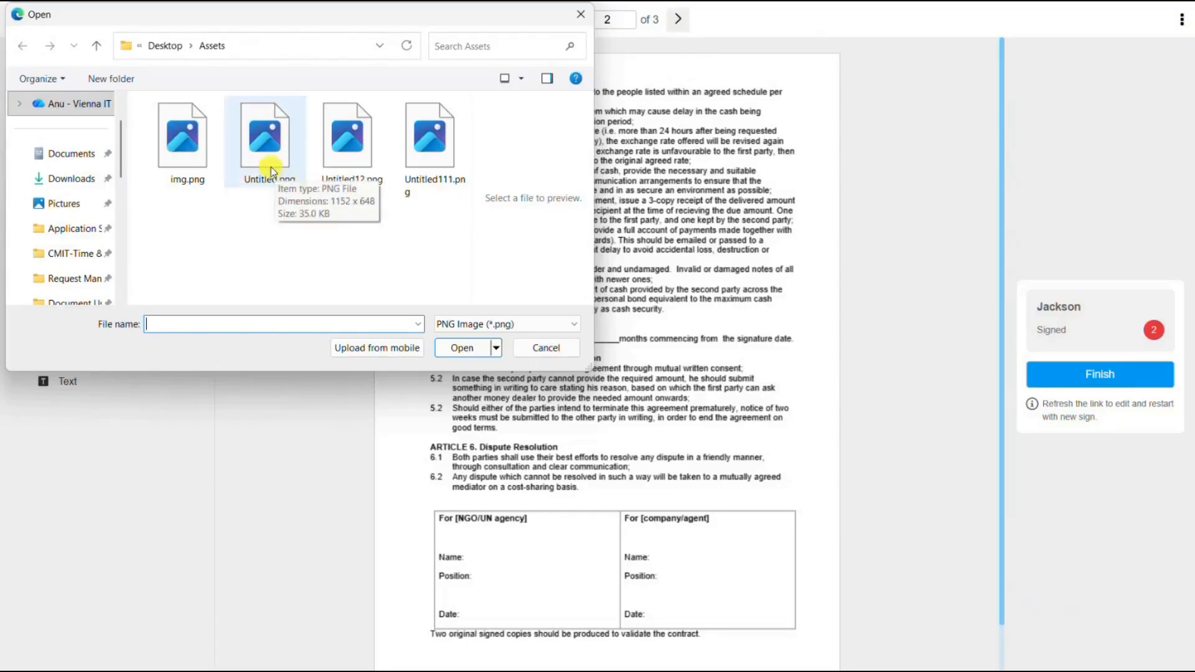
{"action": "left_click", "coordinate": [270, 167]}
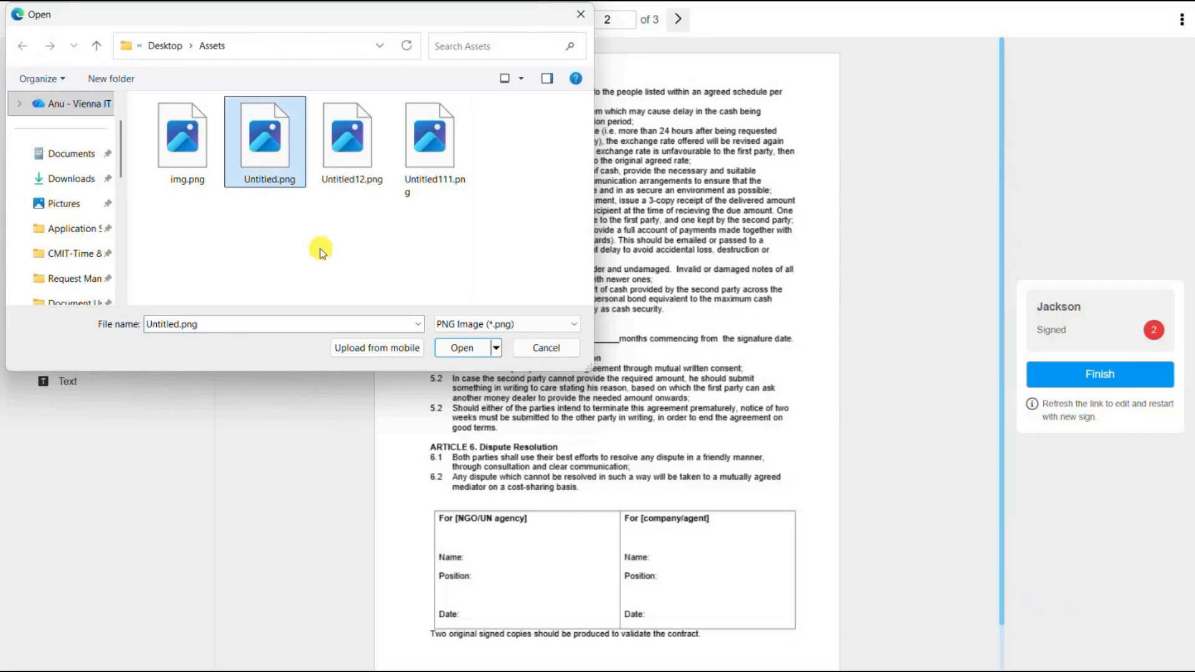
{"action": "left_click", "coordinate": [462, 347]}
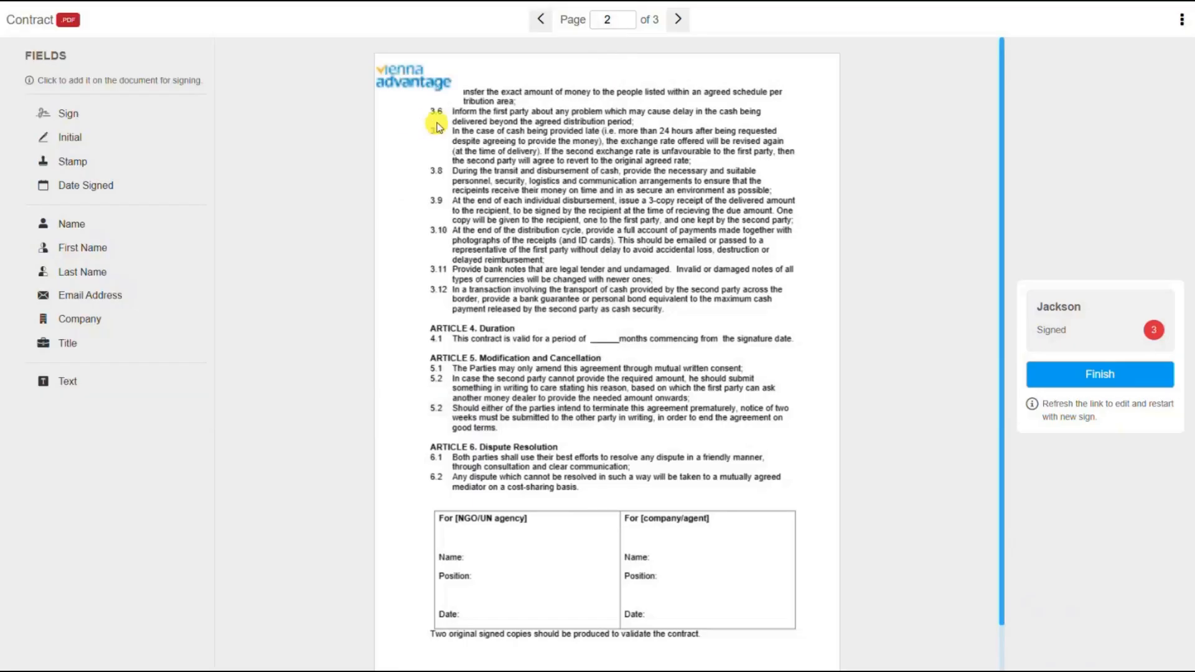
{"action": "left_click", "coordinate": [417, 76]}
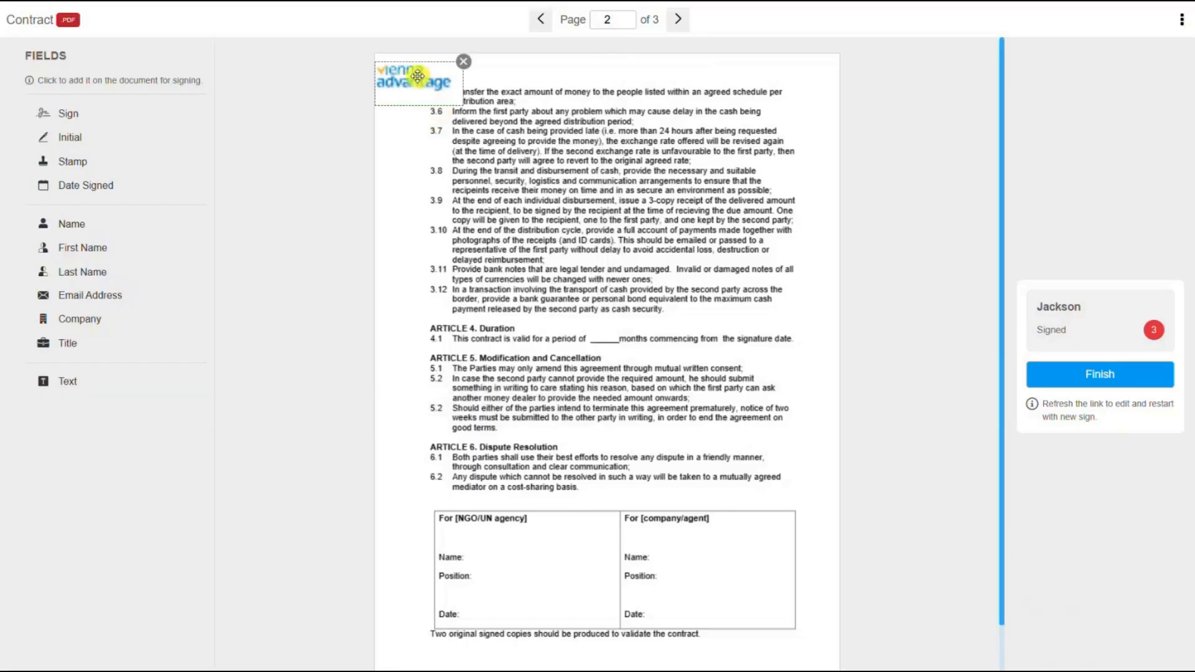
{"action": "mouse_move", "coordinate": [417, 76]}
{"action": "left_mouse_down"}
{"action": "mouse_move", "coordinate": [715, 484]}
{"action": "mouse_move", "coordinate": [728, 583]}
{"action": "mouse_move", "coordinate": [794, 616]}
{"action": "mouse_move", "coordinate": [742, 590]}
{"action": "left_mouse_up"}
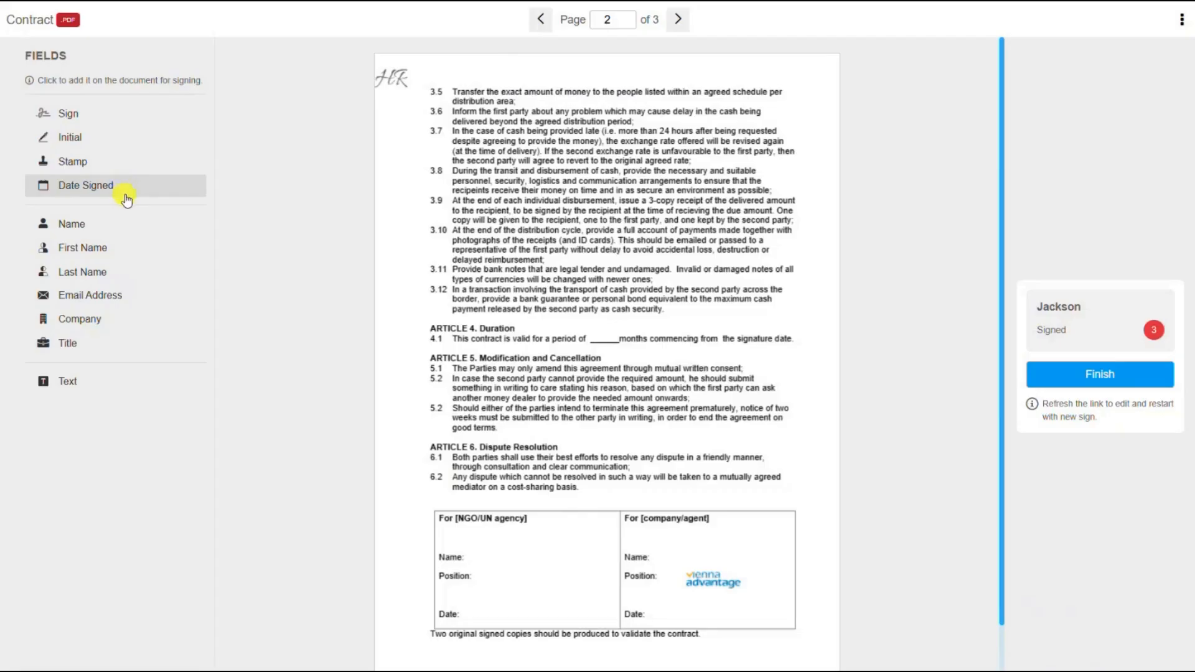
Add the 3/2/2026 signing date beside clause 3.12 on page 2, then go to page 3.
{"action": "left_click", "coordinate": [126, 196]}
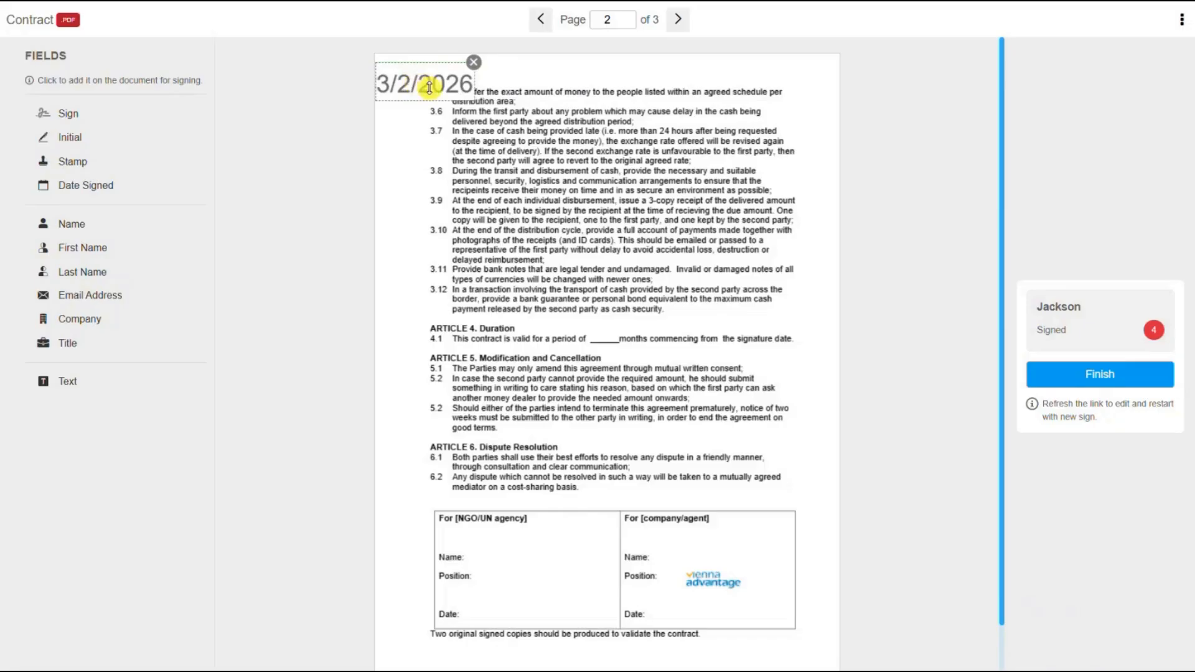
{"action": "left_click_drag", "start_coordinate": [429, 87], "coordinate": [764, 314]}
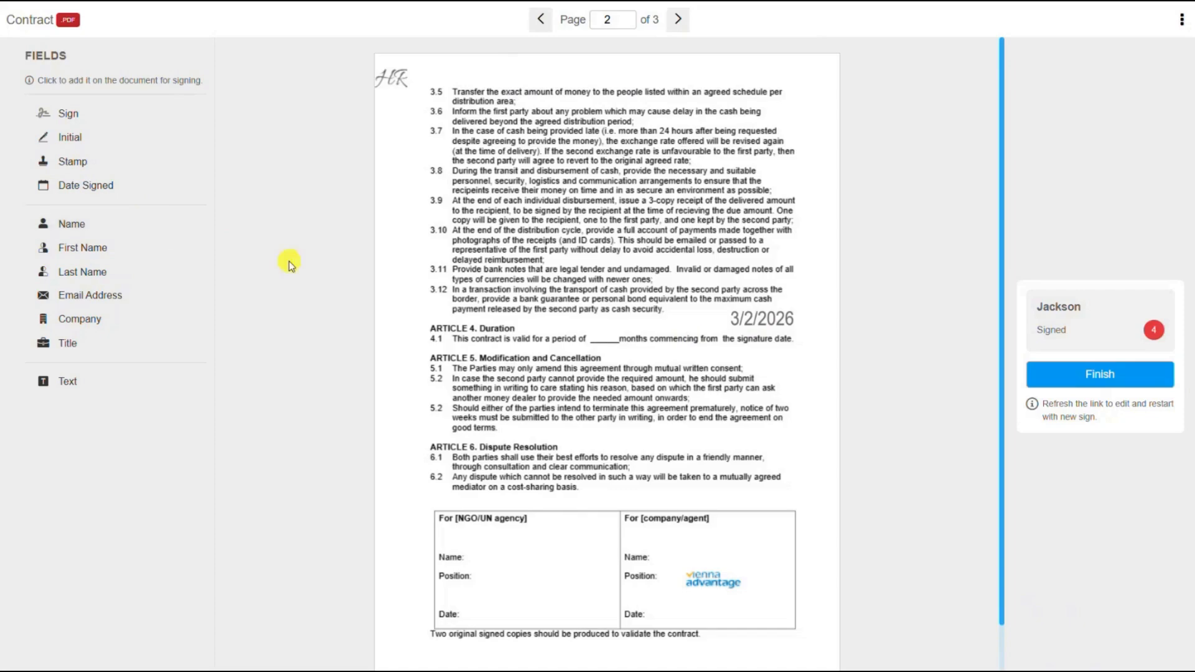
{"action": "left_click", "coordinate": [678, 20]}
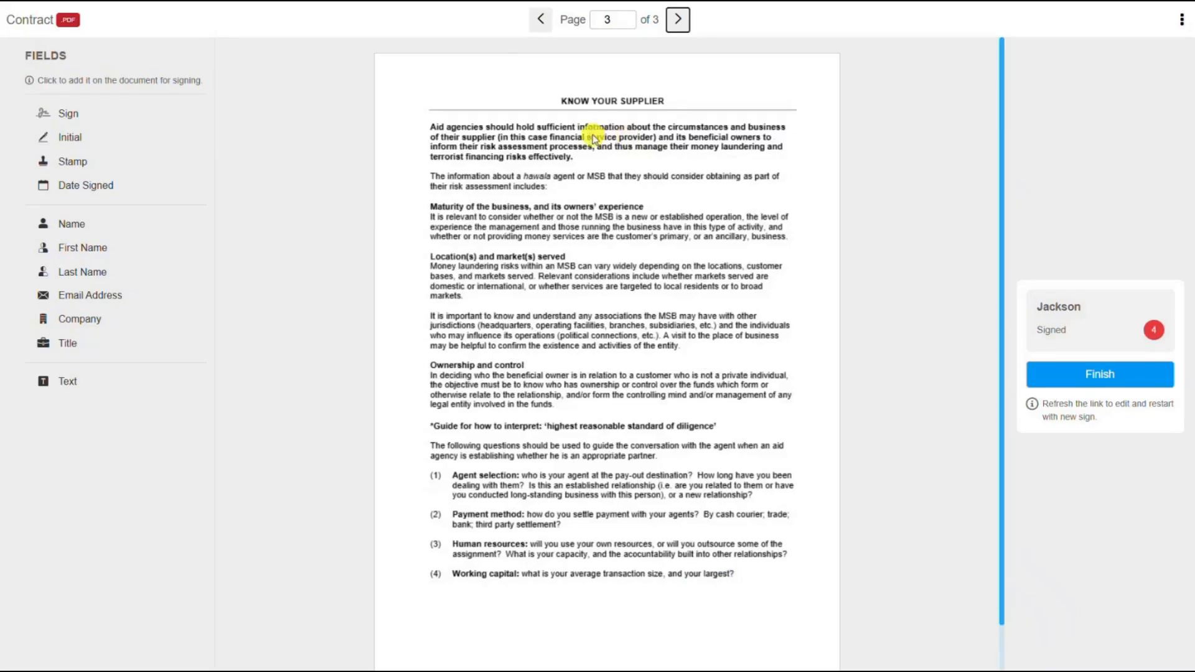
Add a Name field above KNOW YOUR SUPPLIER on page 3 containing the signer's full name.
{"action": "left_click", "coordinate": [68, 224]}
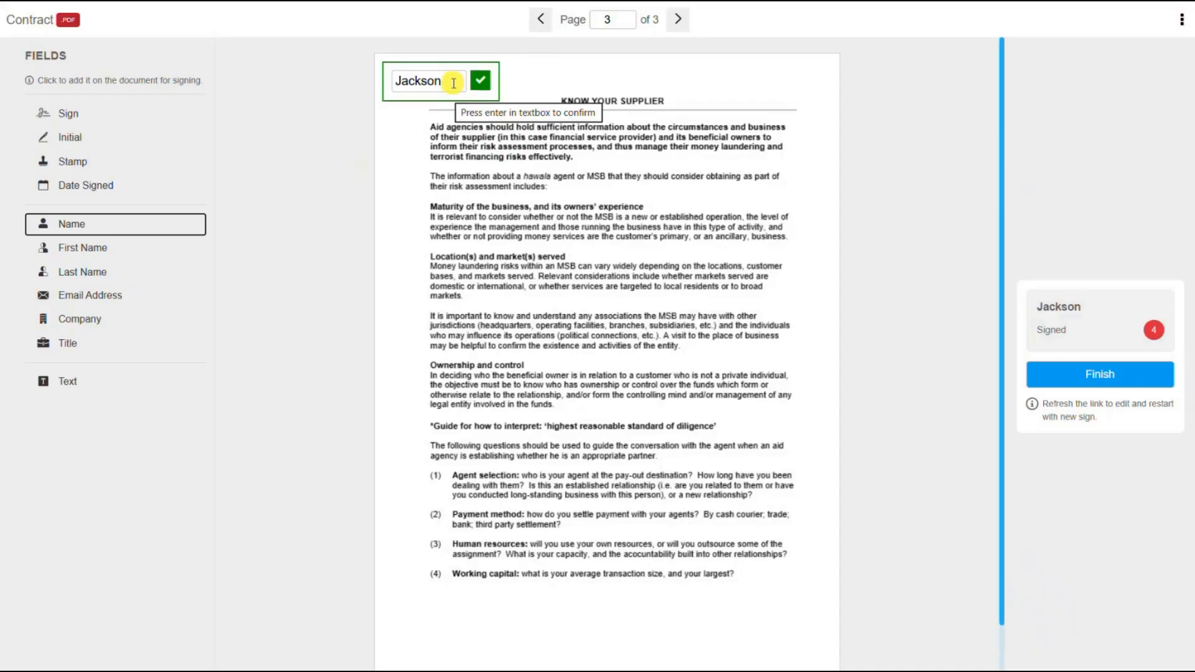
{"action": "left_click", "coordinate": [453, 83]}
{"action": "key", "text": "BackSpace"}
{"action": "key", "text": "BackSpace"}
{"action": "key", "text": "BackSpace"}
{"action": "key", "text": "BackSpace"}
{"action": "key", "text": "BackSpace"}
{"action": "key", "text": "BackSpace"}
{"action": "key", "text": "BackSpace"}
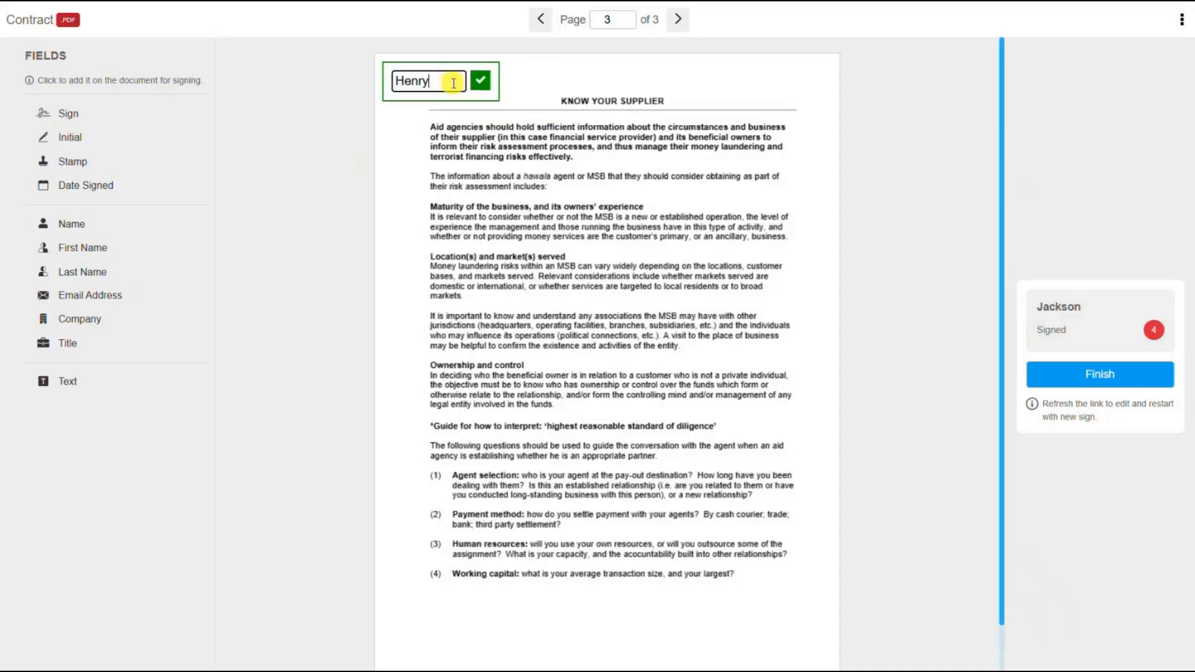
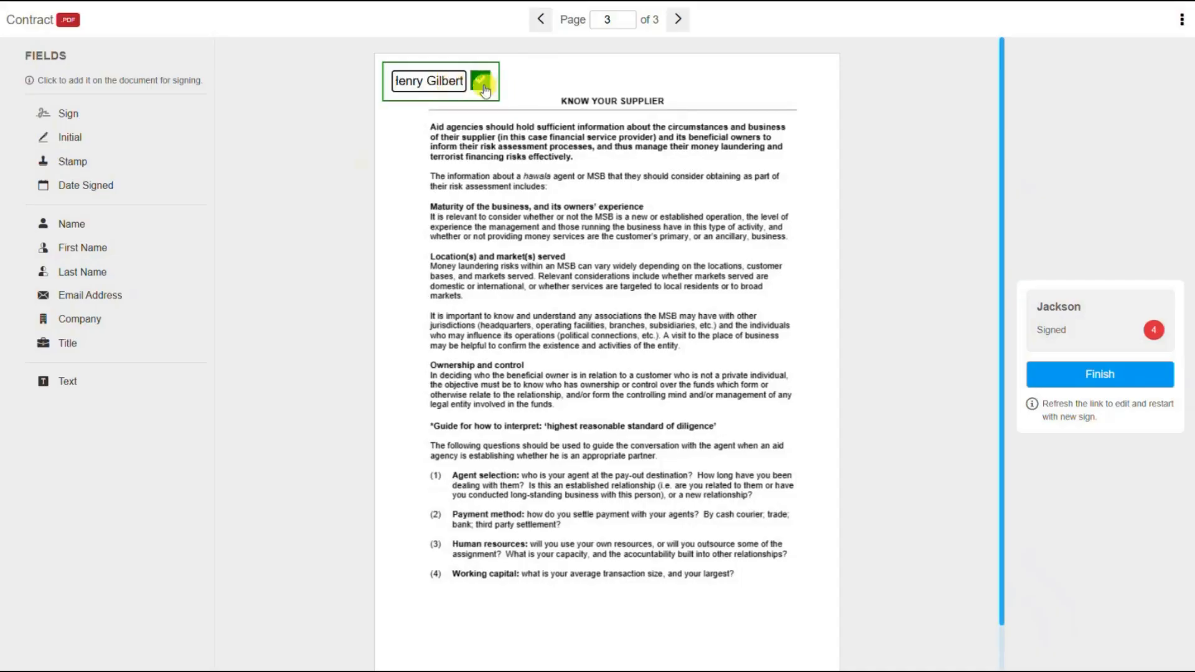
{"action": "left_click", "coordinate": [484, 87]}
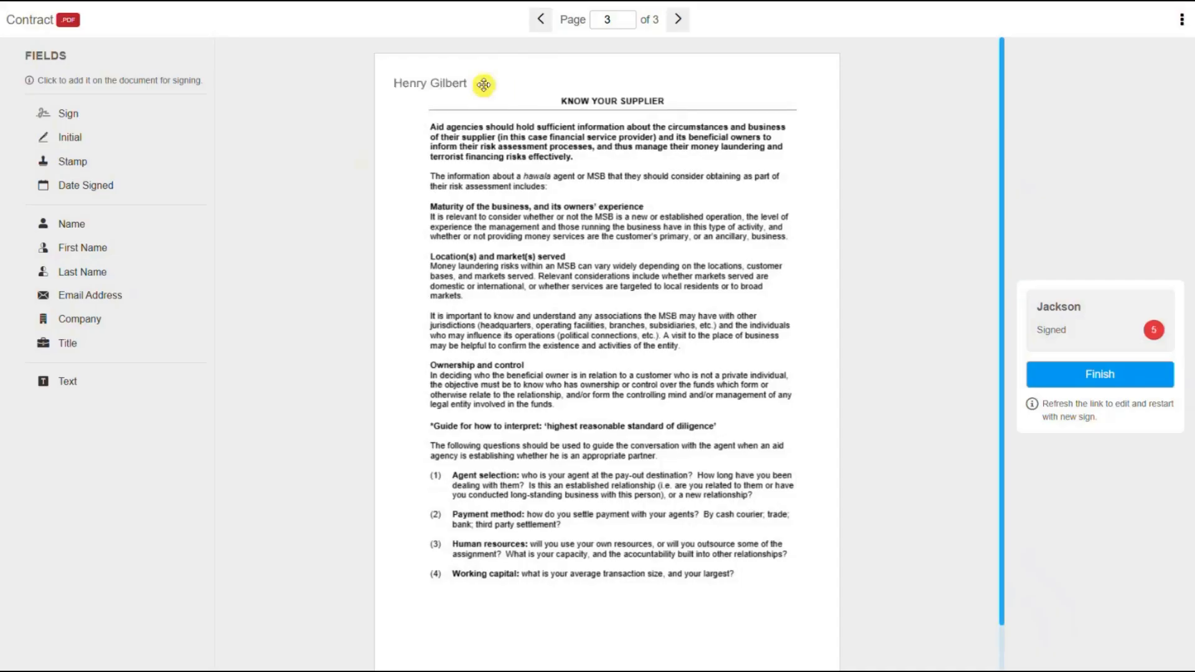
Add a First Name field with the signer's first name at the bottom right of page 3.
{"action": "left_click", "coordinate": [126, 260]}
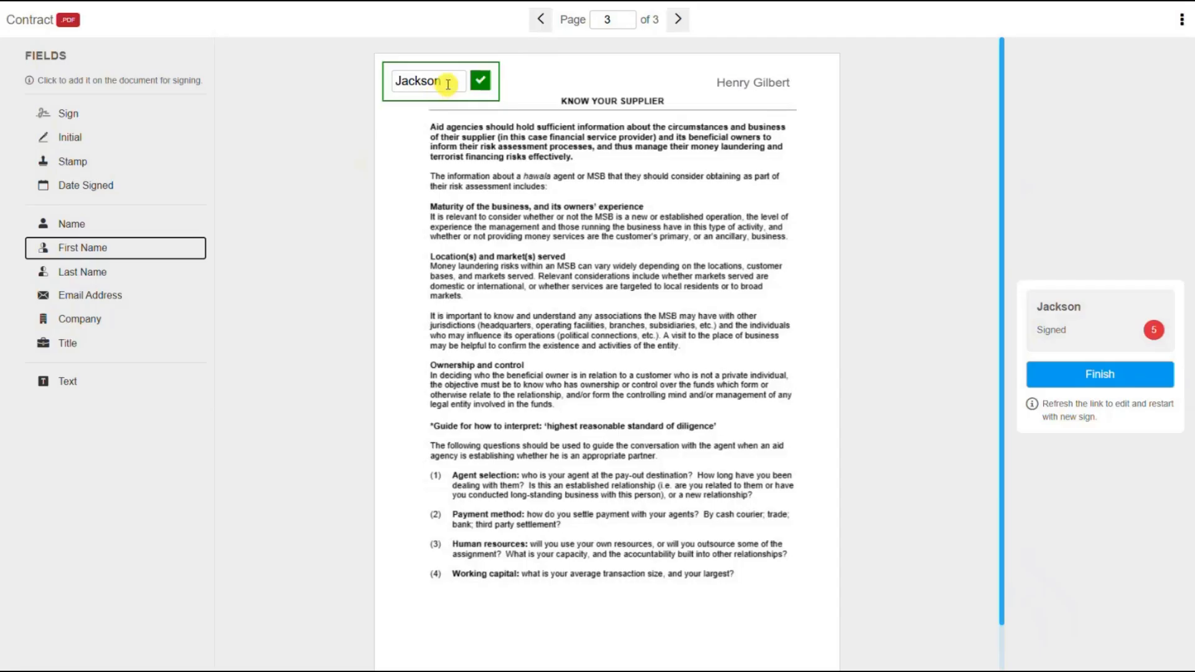
{"action": "left_click", "coordinate": [448, 85]}
{"action": "key", "text": "BackSpace"}
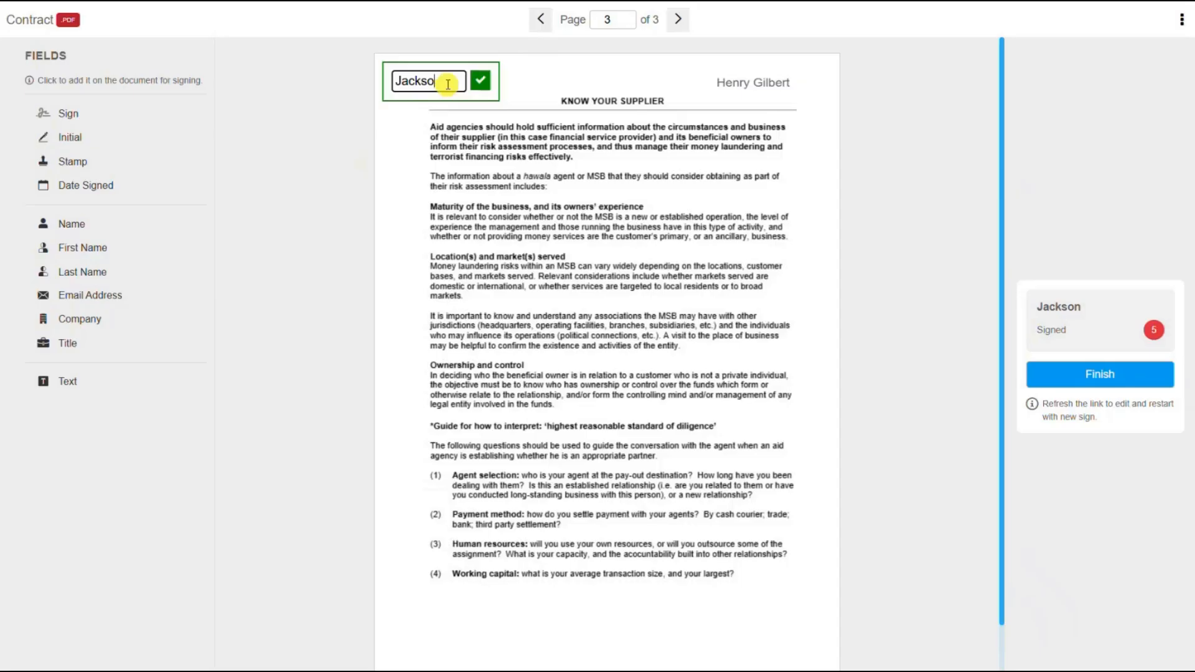
{"action": "key", "text": "BackSpace"}
{"action": "key", "text": "BackSpace"}
{"action": "key", "text": "BackSpace"}
{"action": "key", "text": "BackSpace"}
{"action": "key", "text": "BackSpace"}
{"action": "key", "text": "BackSpace"}
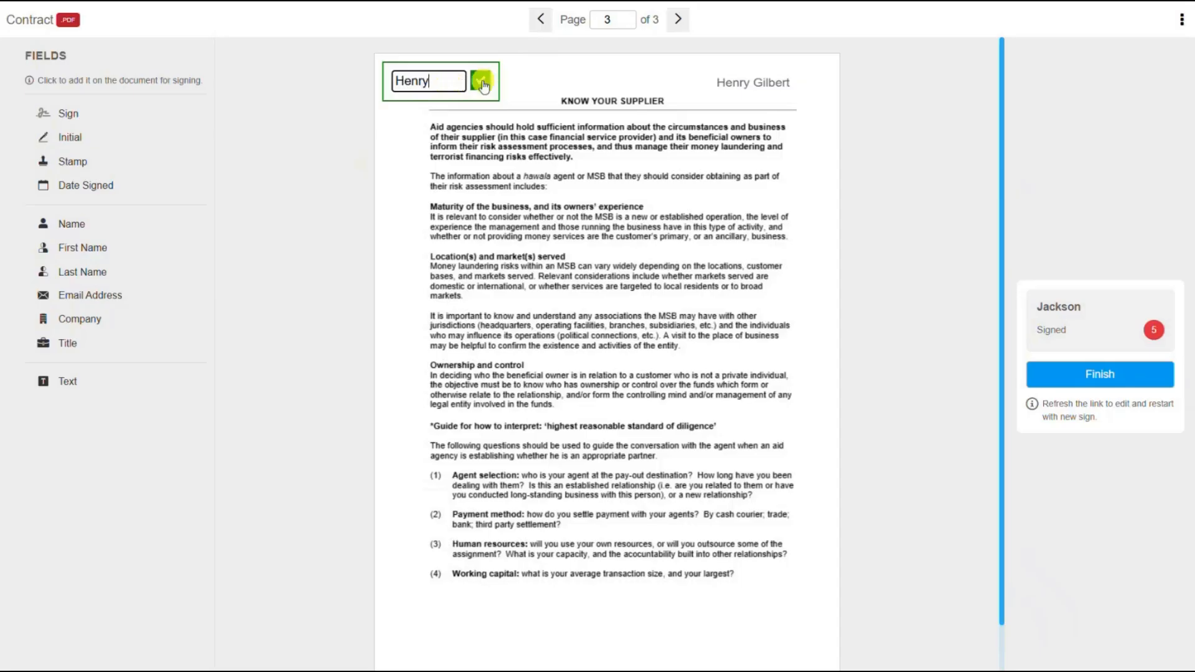
{"action": "left_click", "coordinate": [481, 81]}
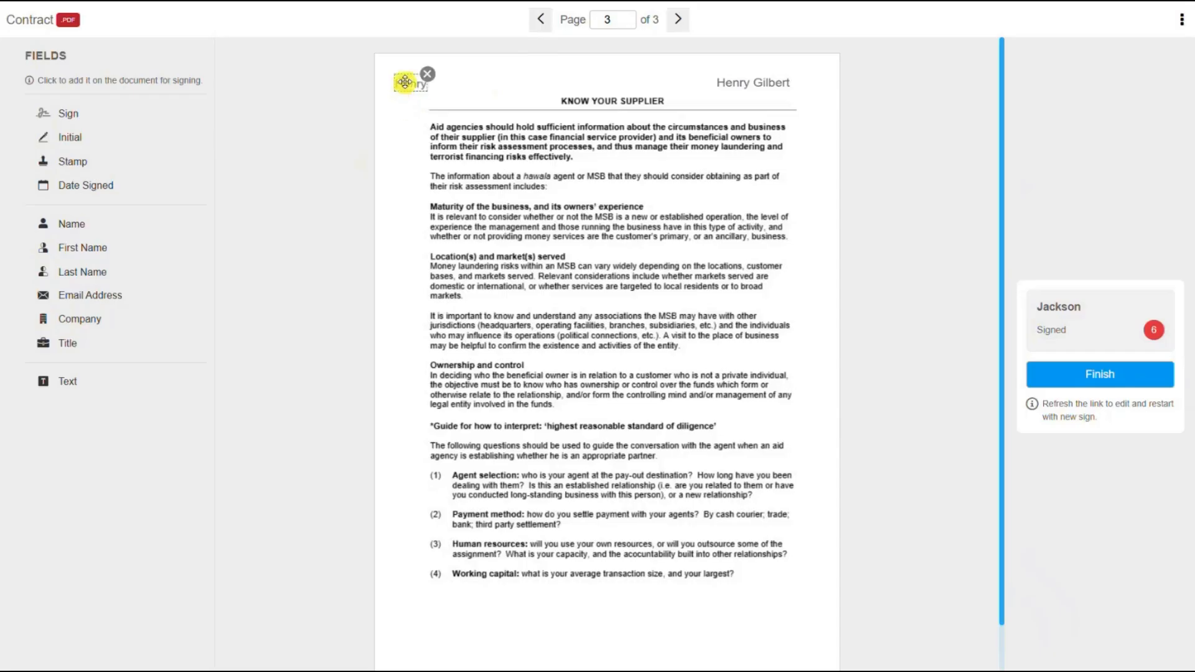
{"action": "left_click_drag", "start_coordinate": [402, 82], "coordinate": [755, 616]}
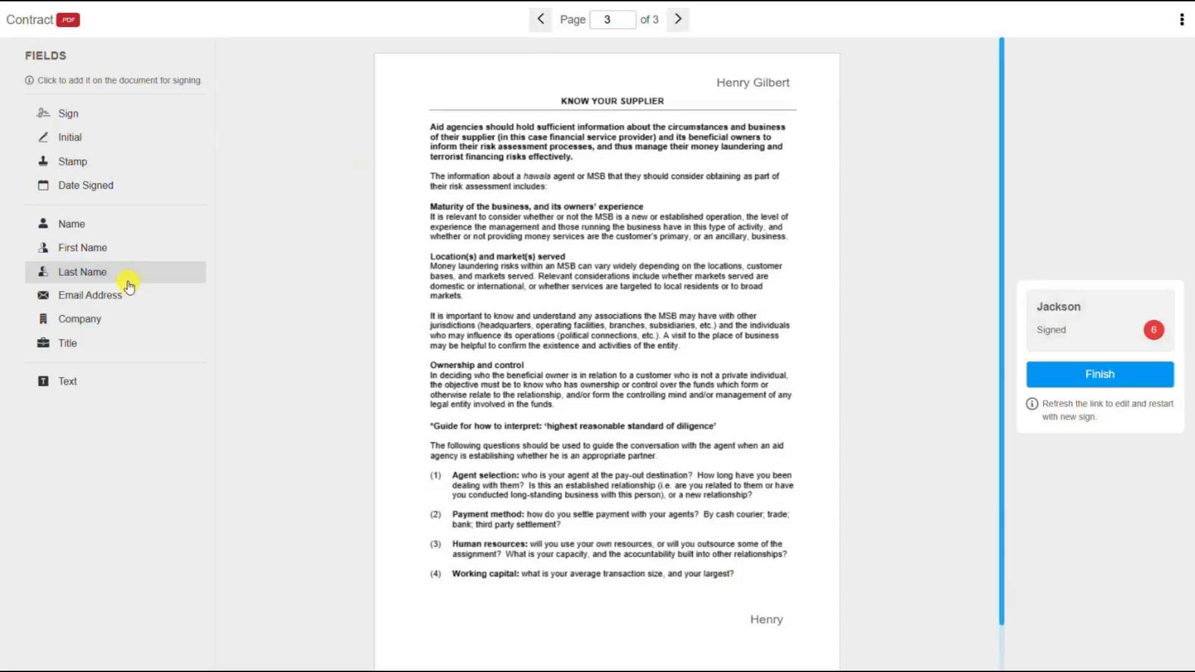
Add a Last Name field with the signer's surname in the right margin beside Location(s).
{"action": "left_click", "coordinate": [128, 280]}
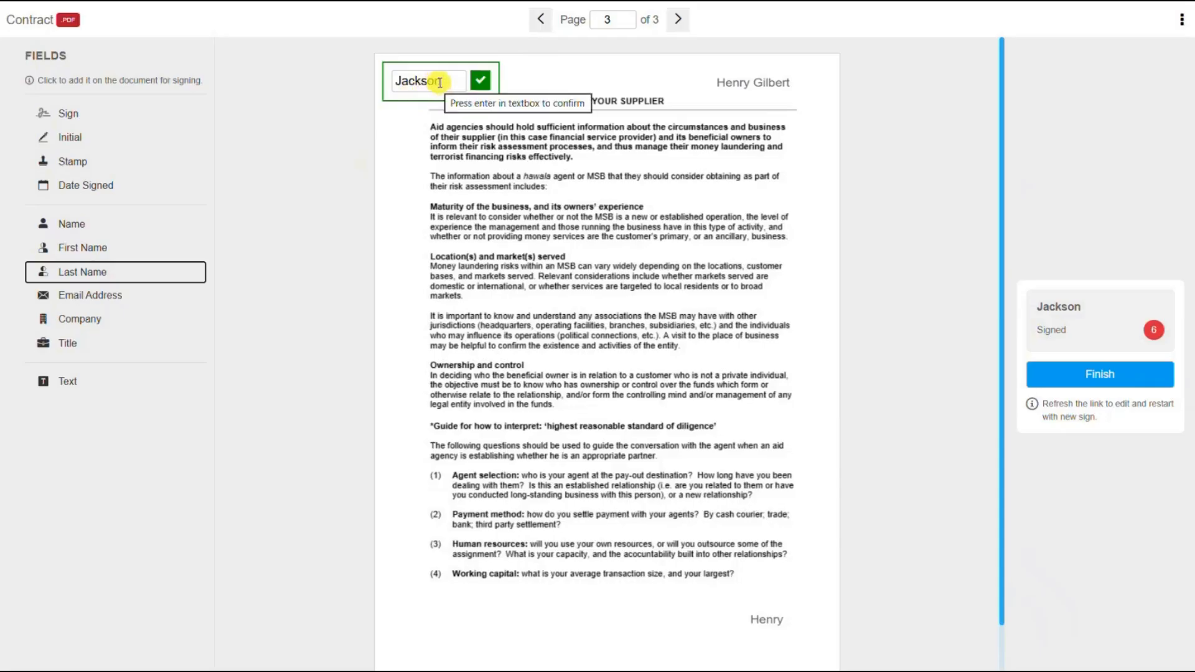
{"action": "left_click", "coordinate": [439, 82]}
{"action": "key", "text": "BackSpace"}
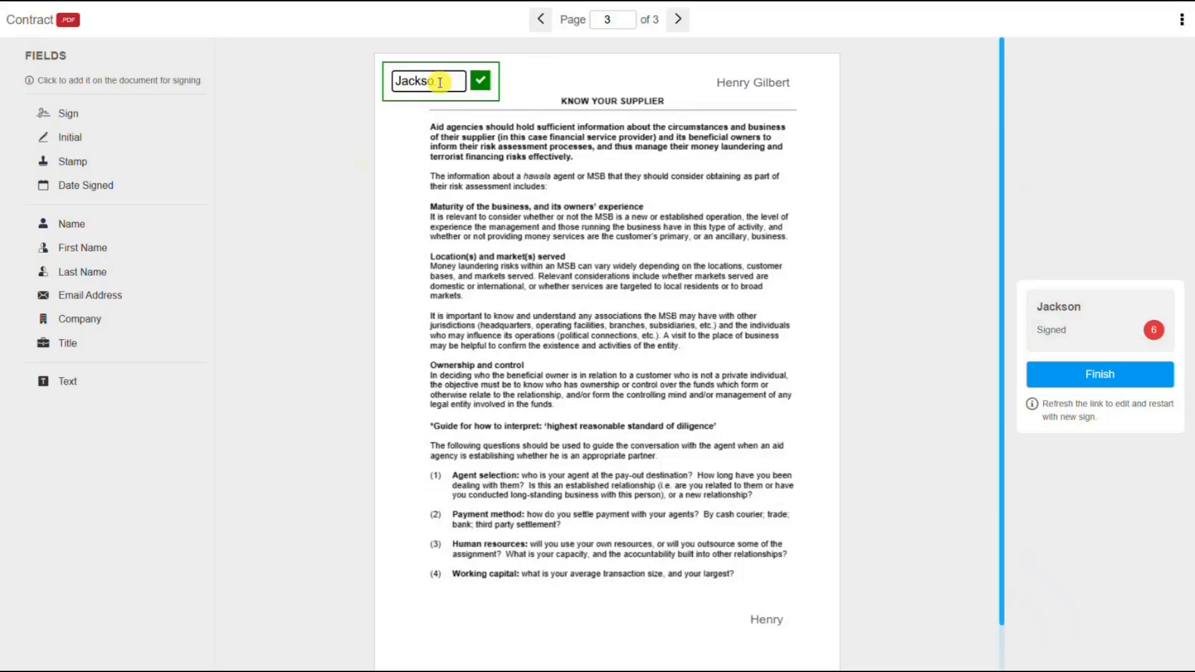
{"action": "key", "text": "BackSpace"}
{"action": "key", "text": "BackSpace"}
{"action": "key", "text": "BackSpace"}
{"action": "key", "text": "BackSpace"}
{"action": "key", "text": "BackSpace"}
{"action": "key", "text": "BackSpace"}
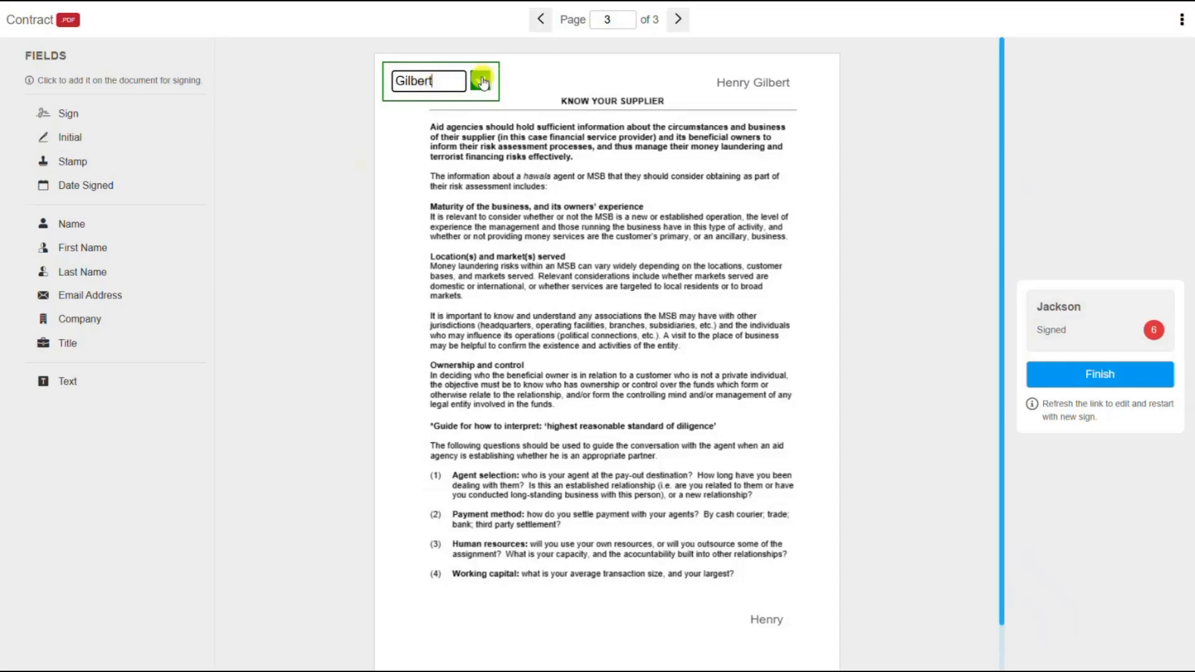
{"action": "left_click", "coordinate": [483, 82]}
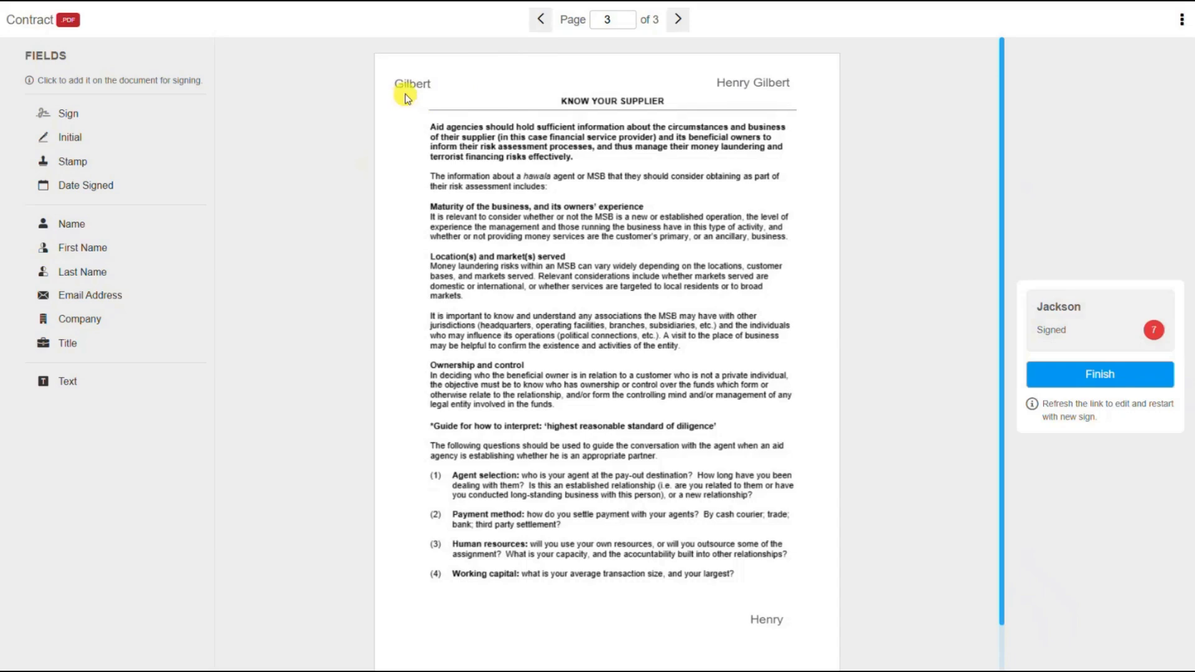
{"action": "left_click_drag", "start_coordinate": [404, 97], "coordinate": [777, 302]}
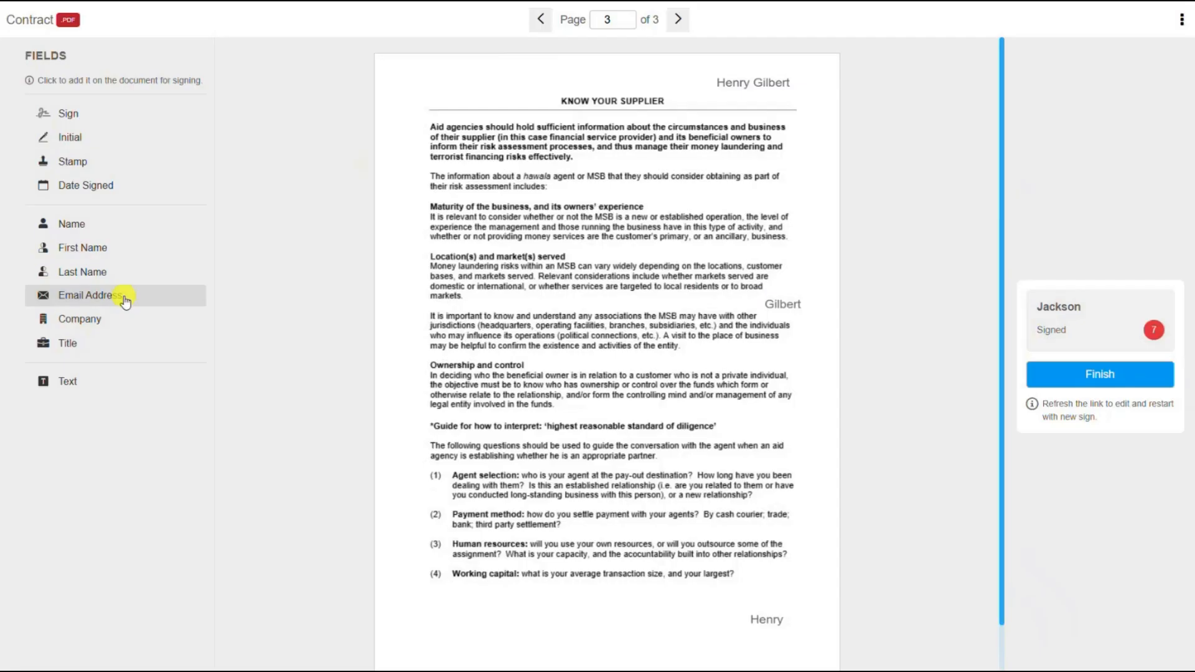
Add the prefilled Email Address field at page 3's bottom right, just above the first name.
{"action": "left_click", "coordinate": [125, 302]}
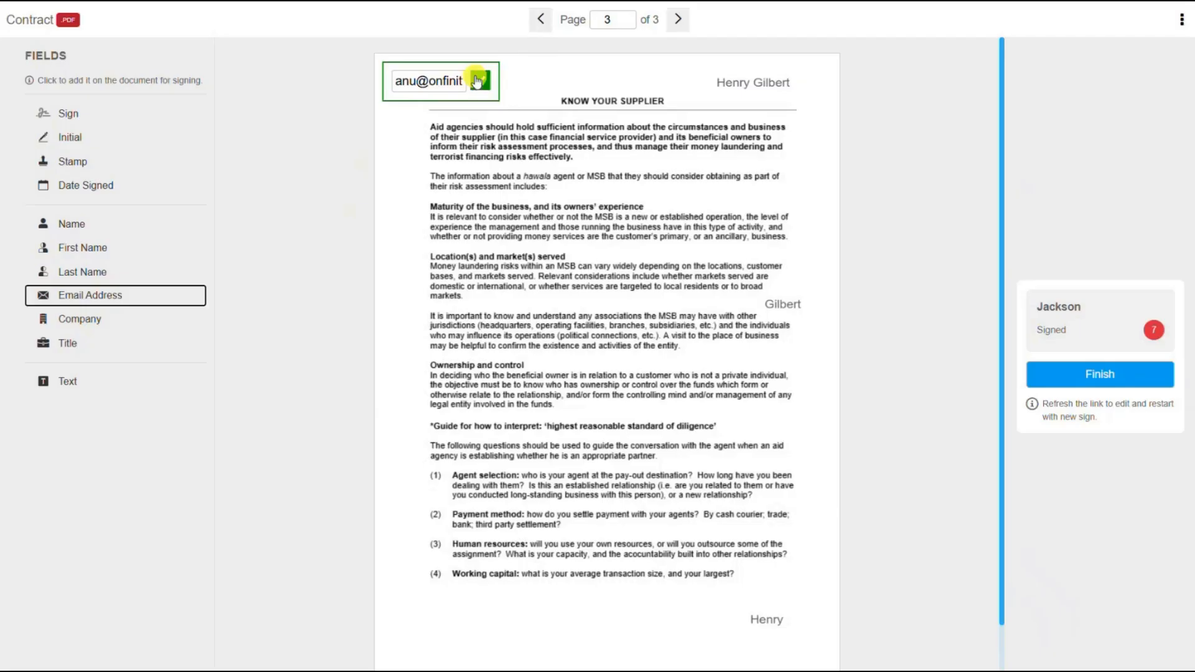
{"action": "left_click", "coordinate": [479, 80]}
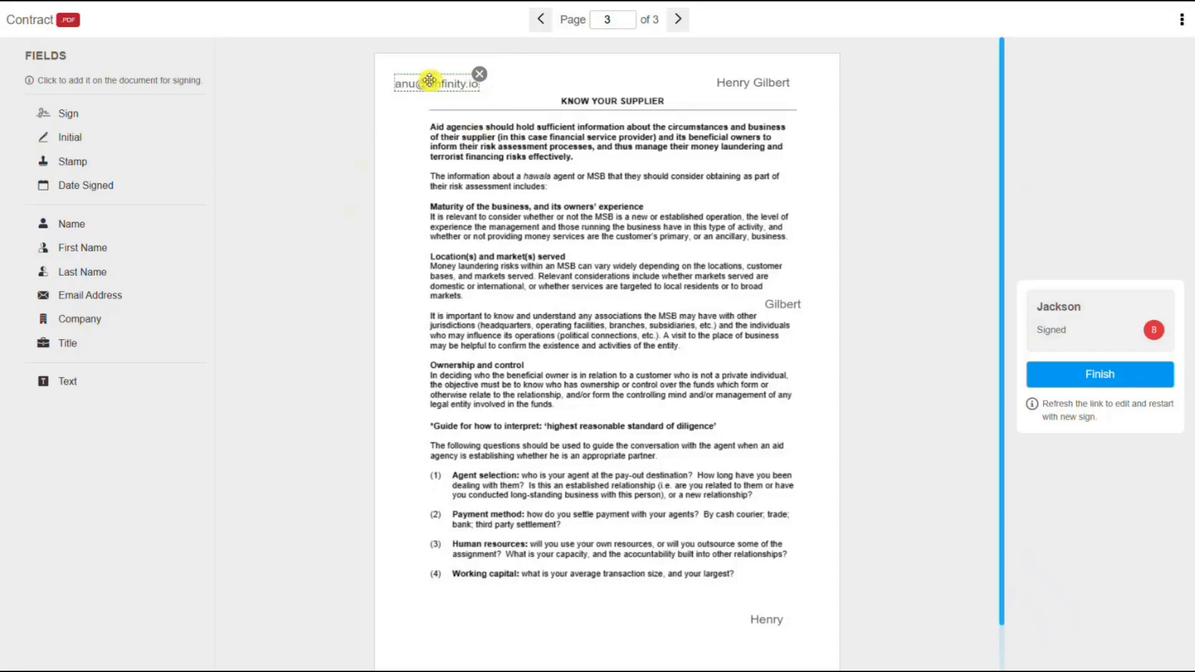
{"action": "left_click_drag", "start_coordinate": [430, 80], "coordinate": [746, 594]}
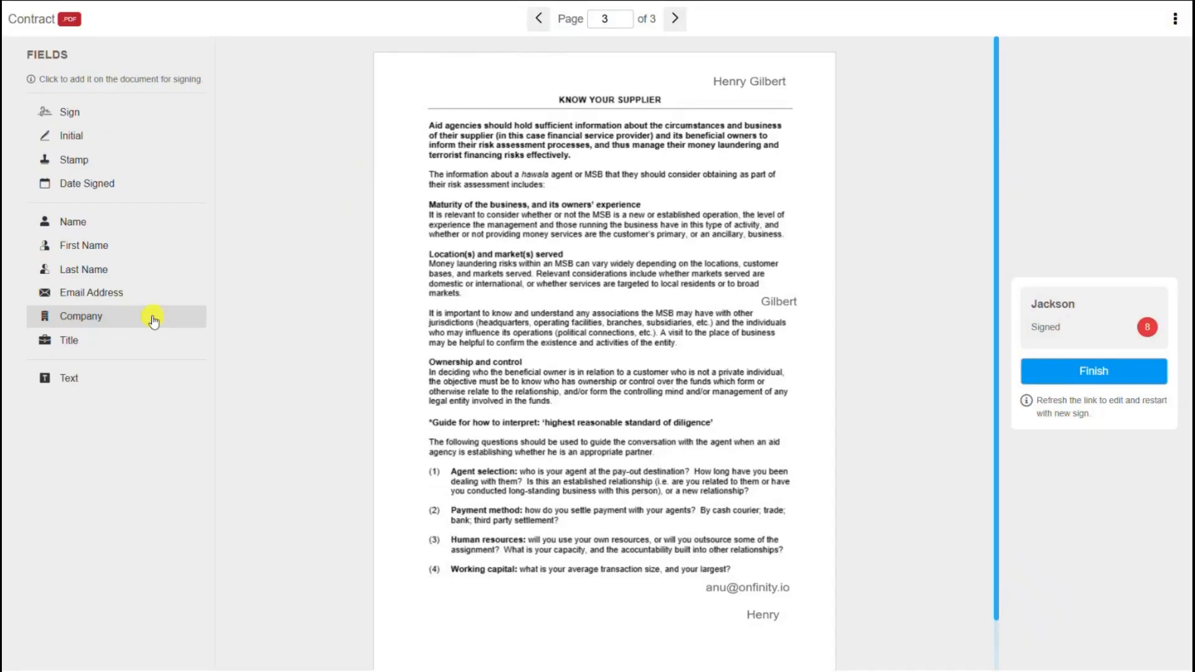
Add a Company field with the value Onfinity to the top-left of page 3.
{"action": "left_click", "coordinate": [154, 320]}
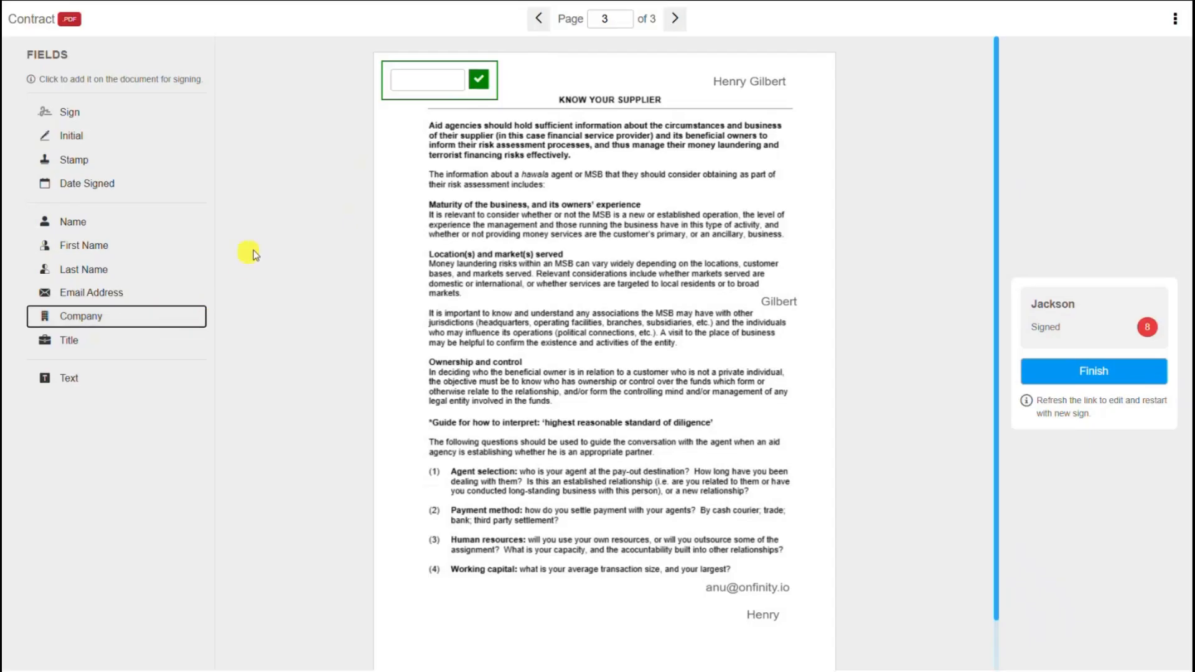
{"action": "left_click", "coordinate": [401, 78]}
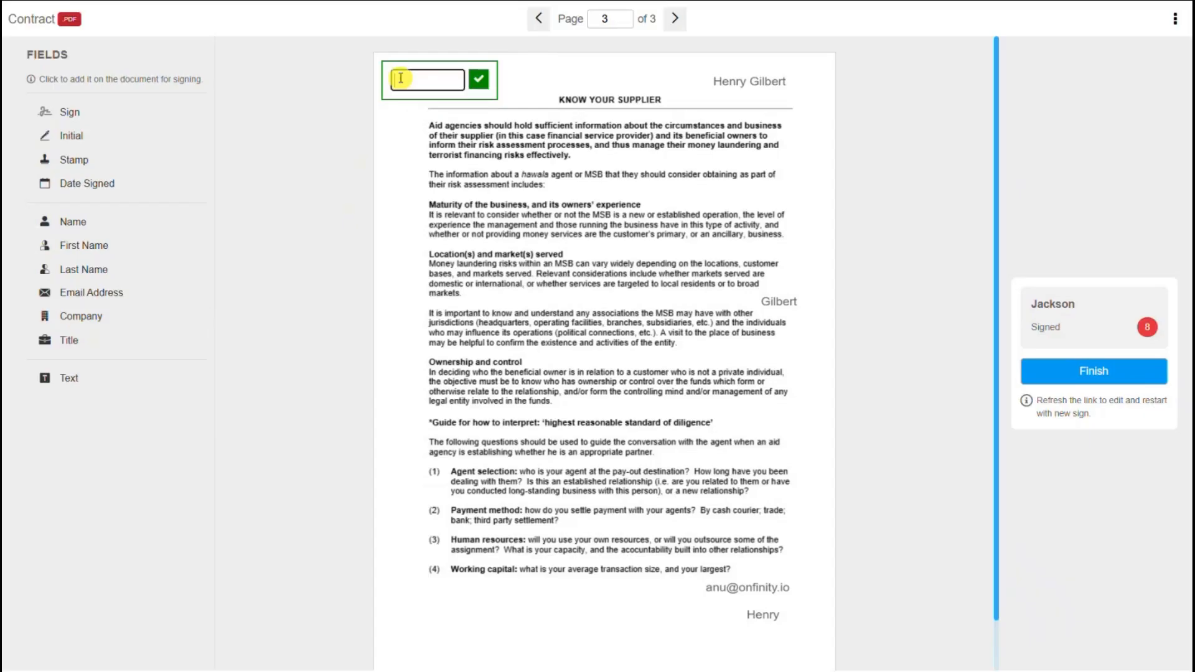
{"action": "type", "text": "Onfinity"}
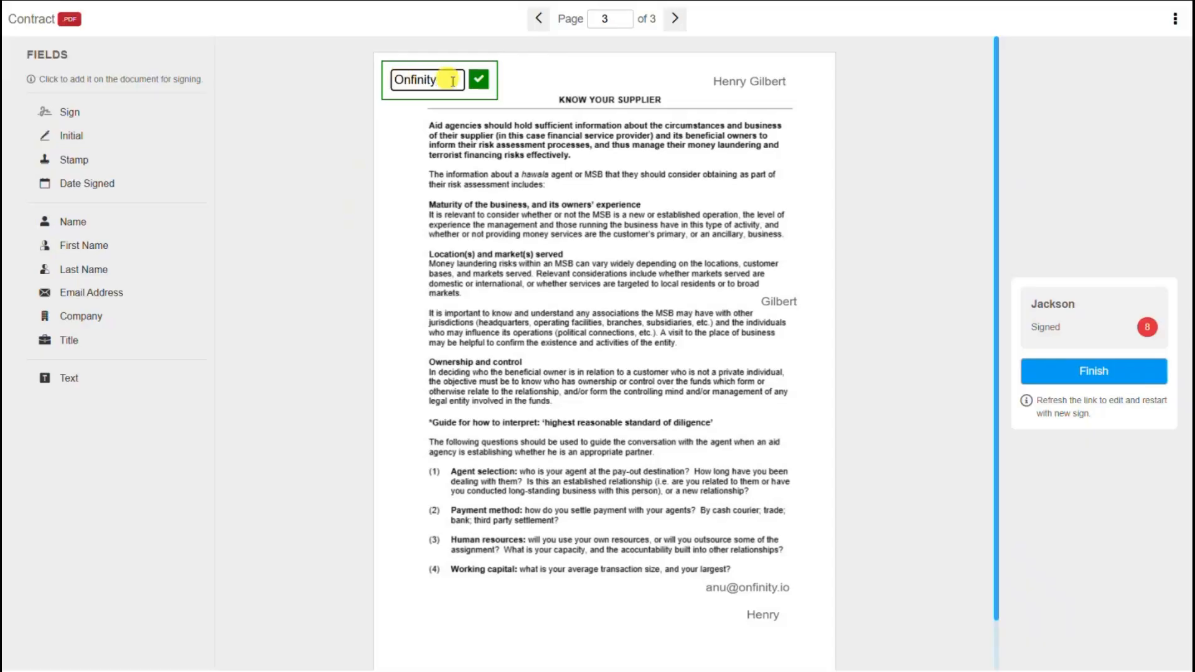
{"action": "left_click", "coordinate": [483, 87]}
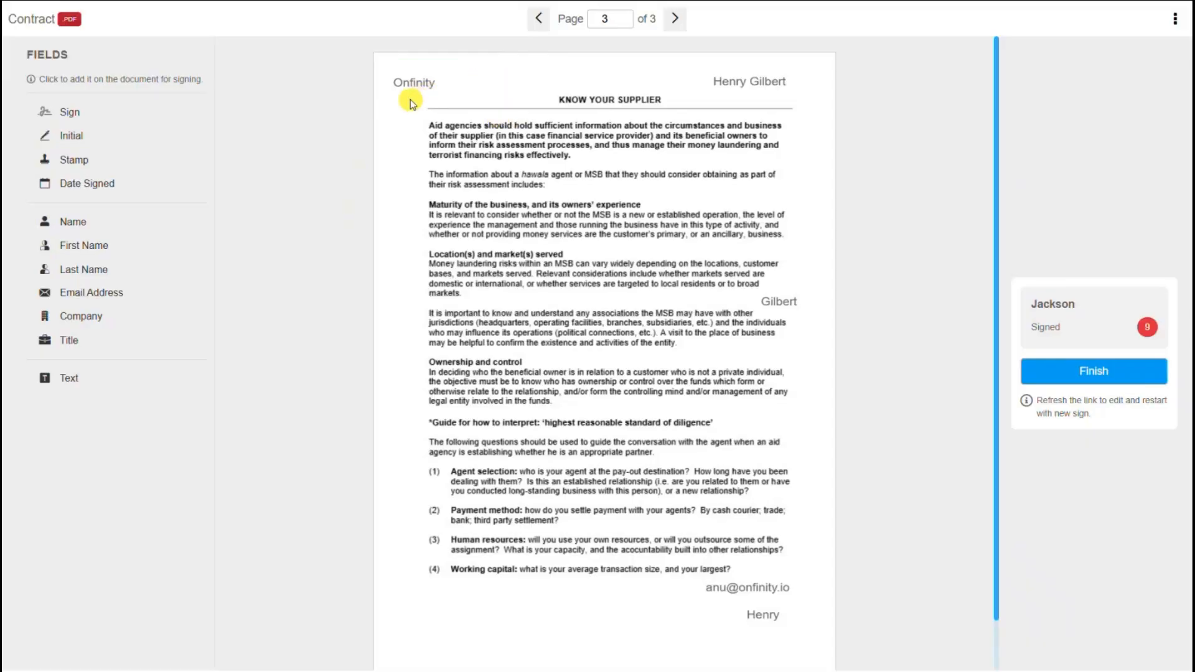
{"action": "mouse_move", "coordinate": [413, 87]}
{"action": "scroll", "coordinate": [690, 452], "scroll_direction": "down", "scroll_amount": 1}
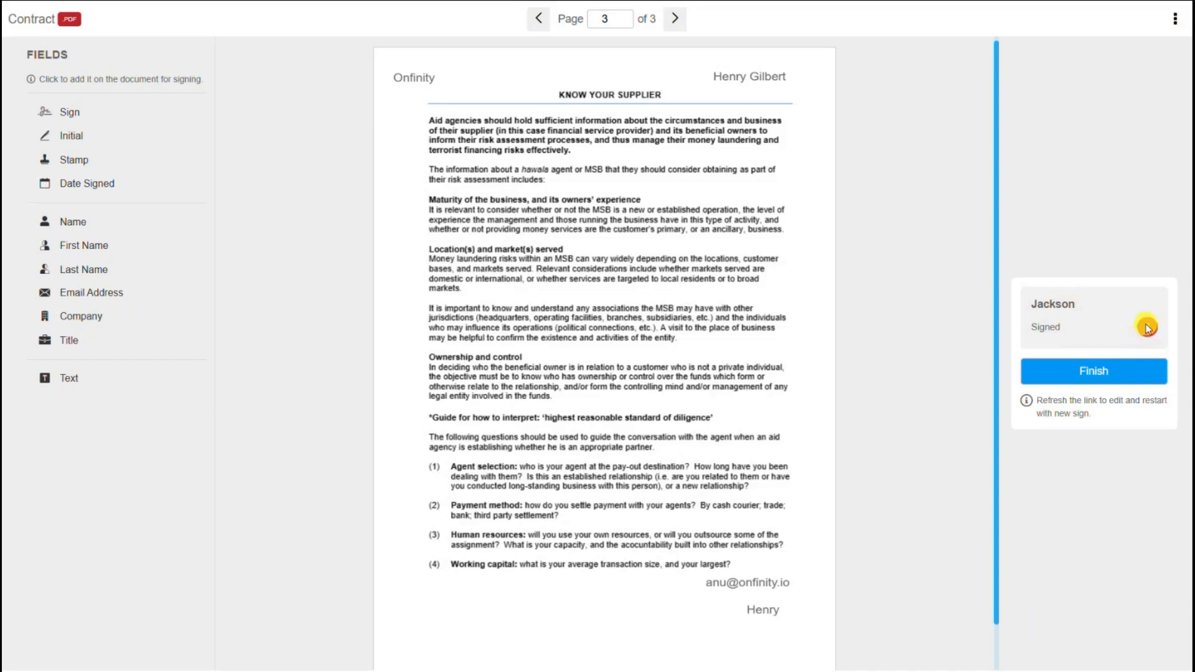
{"action": "left_click", "coordinate": [1148, 327]}
Finish signing, then open the 'Completed with Onfinity: Contract.pdf' email with Contract.pdf and Contract - Audit.pdf.
{"action": "left_click", "coordinate": [1045, 381]}
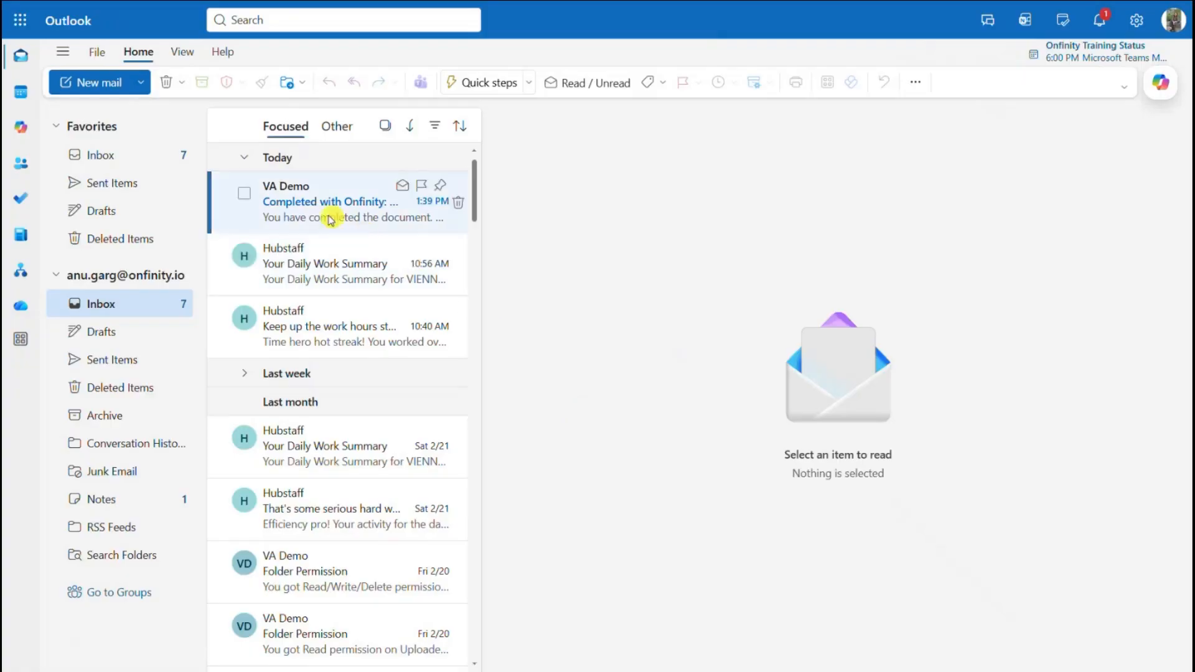
{"action": "left_click", "coordinate": [332, 218]}
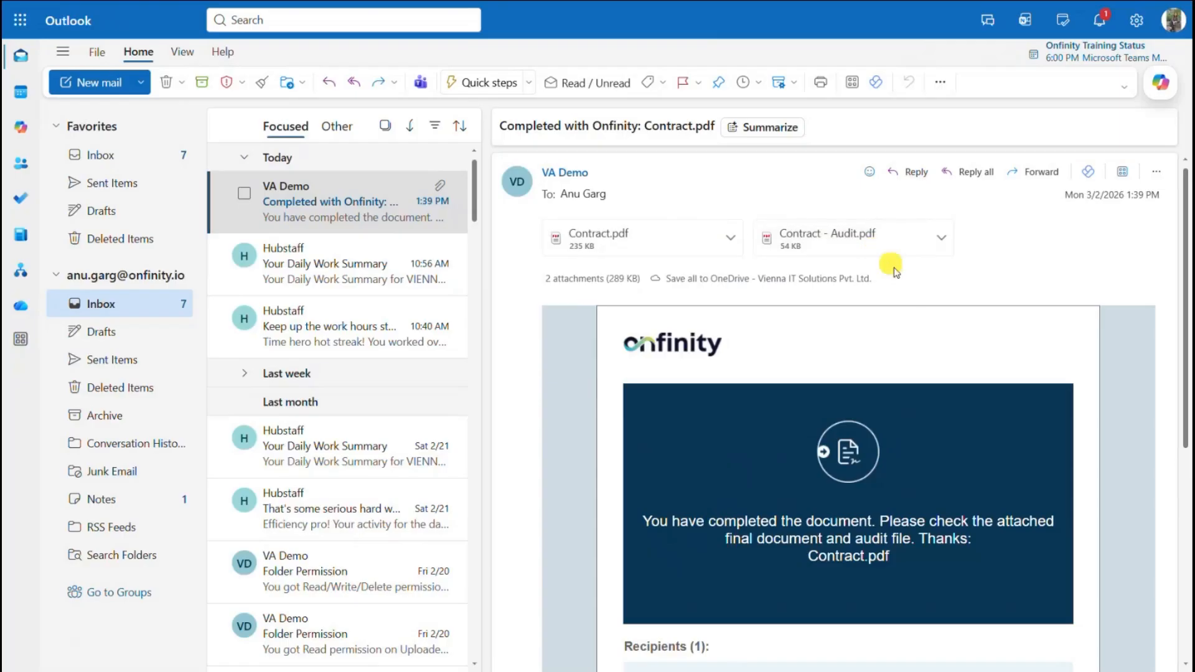
Preview the signed Contract.pdf pages, then the Contract - Audit.pdf attachment, closing each preview.
{"action": "left_click", "coordinate": [653, 238]}
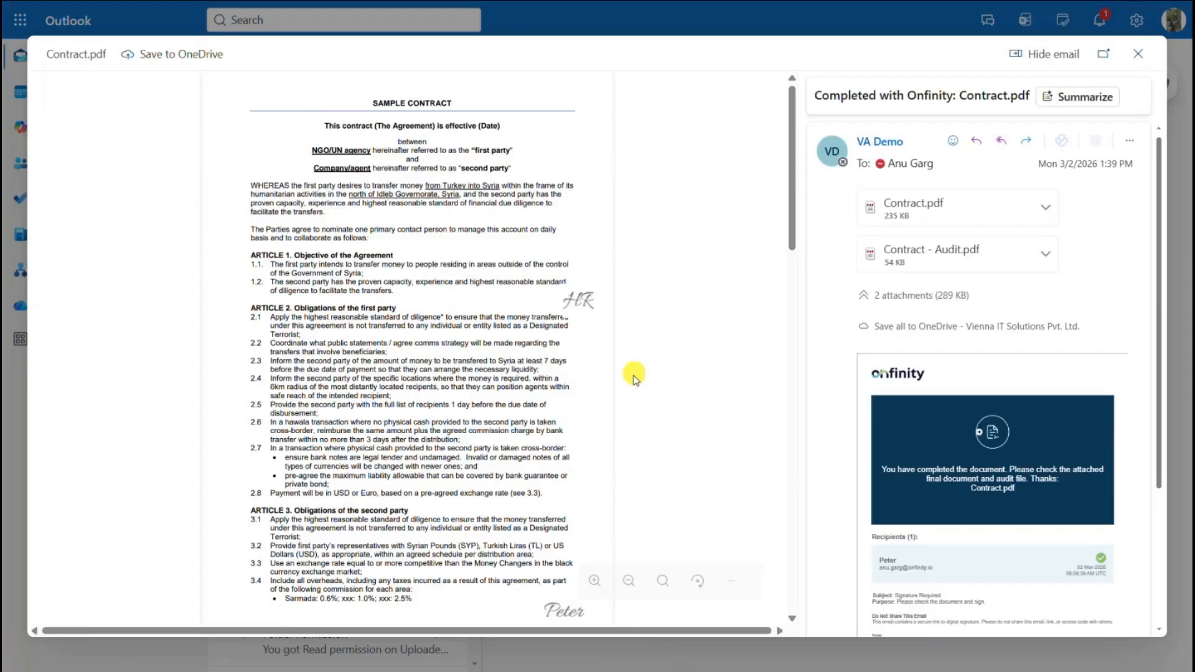
{"action": "scroll", "coordinate": [632, 375], "scroll_direction": "down", "scroll_amount": 1}
{"action": "scroll", "coordinate": [542, 313], "scroll_direction": "up", "scroll_amount": 2}
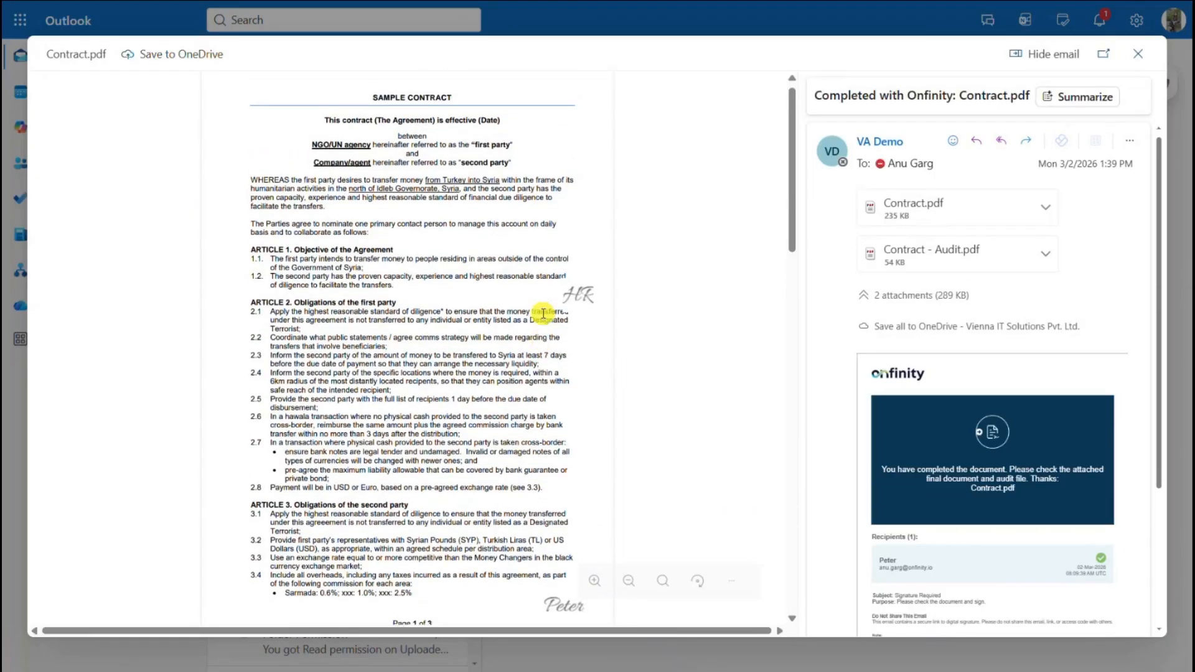
{"action": "scroll", "coordinate": [542, 313], "scroll_direction": "down", "scroll_amount": 15}
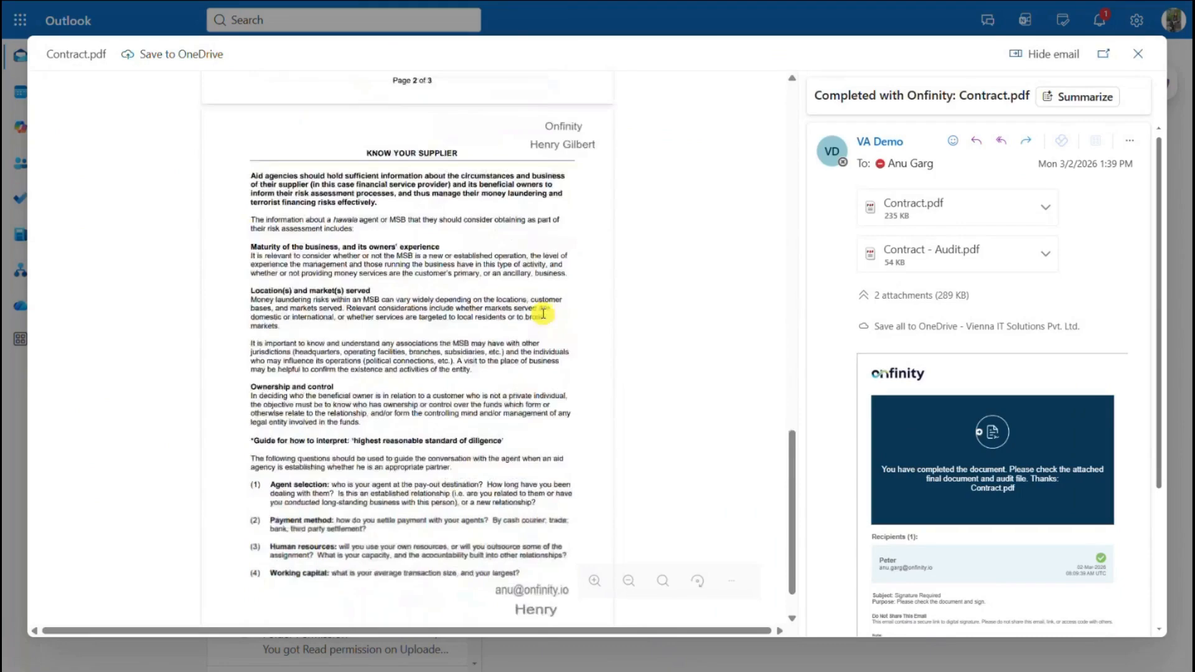
{"action": "scroll", "coordinate": [542, 313], "scroll_direction": "up", "scroll_amount": 1}
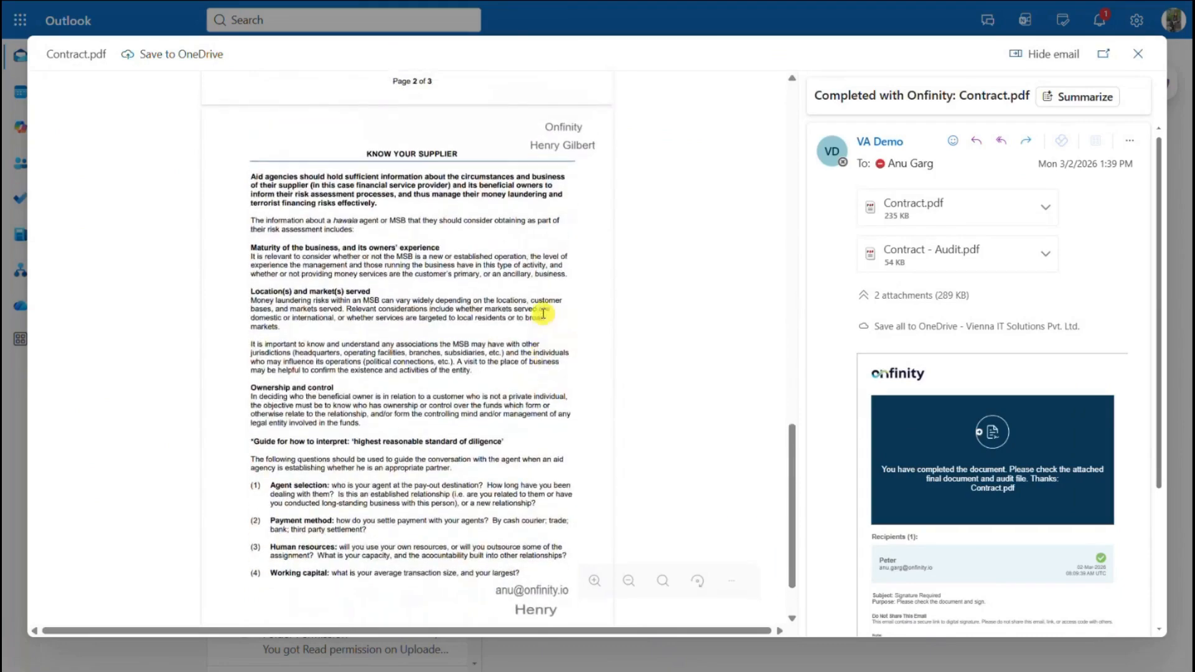
{"action": "left_click", "coordinate": [1138, 53]}
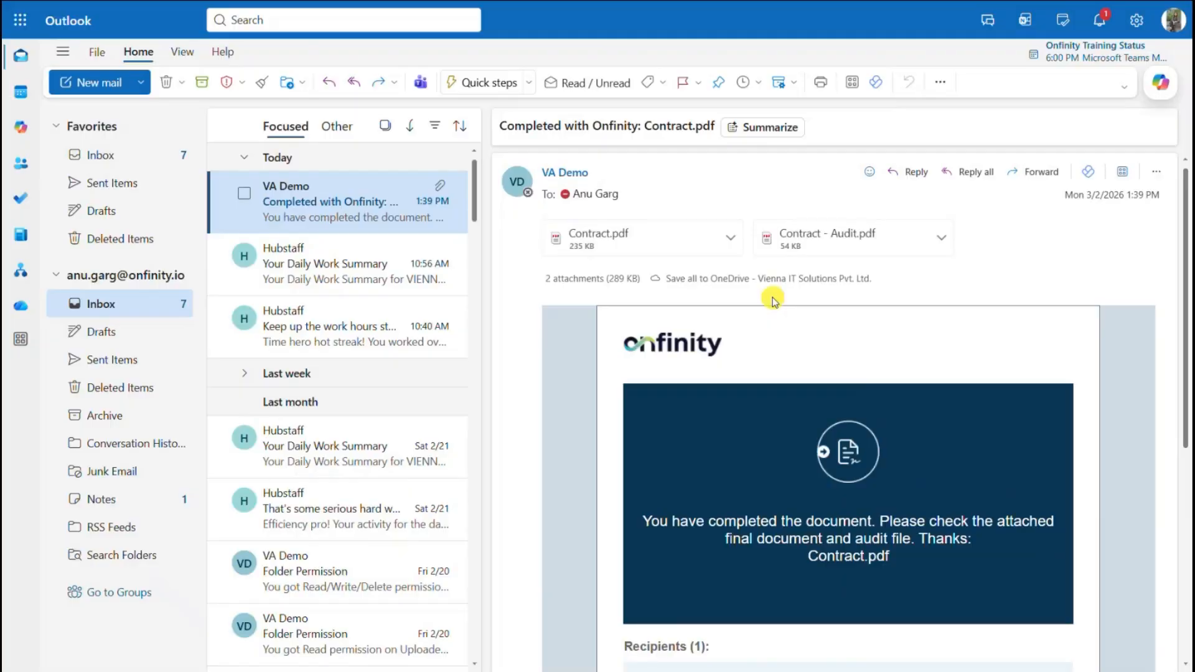
{"action": "left_click", "coordinate": [846, 247]}
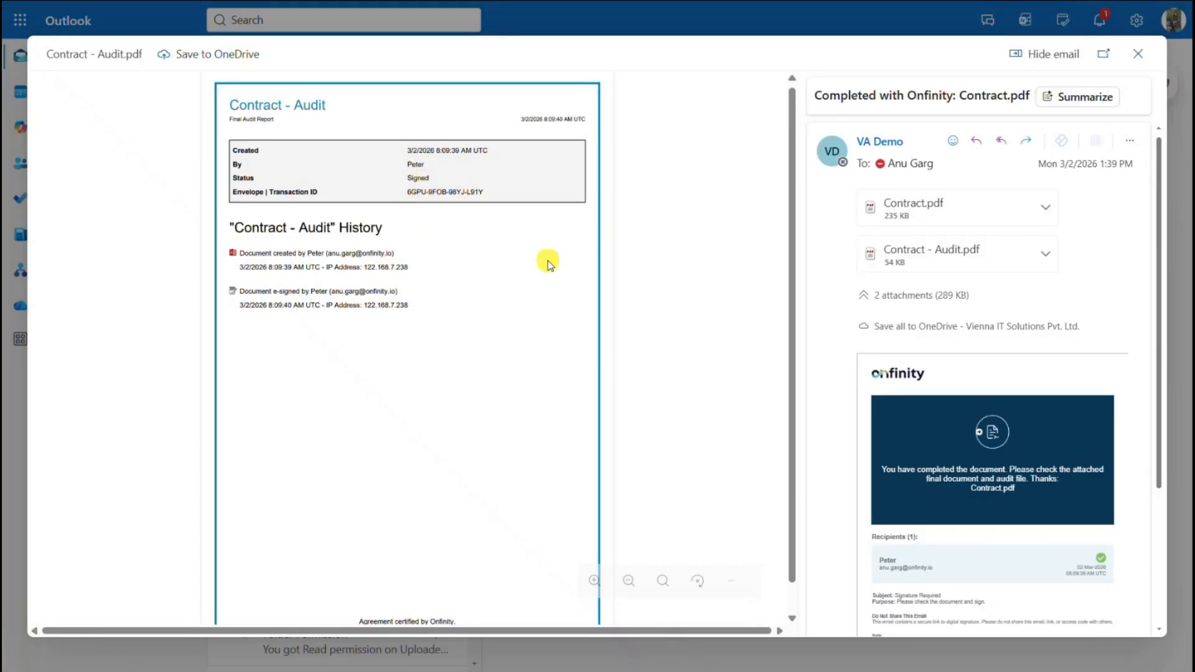
{"action": "left_click", "coordinate": [1138, 53]}
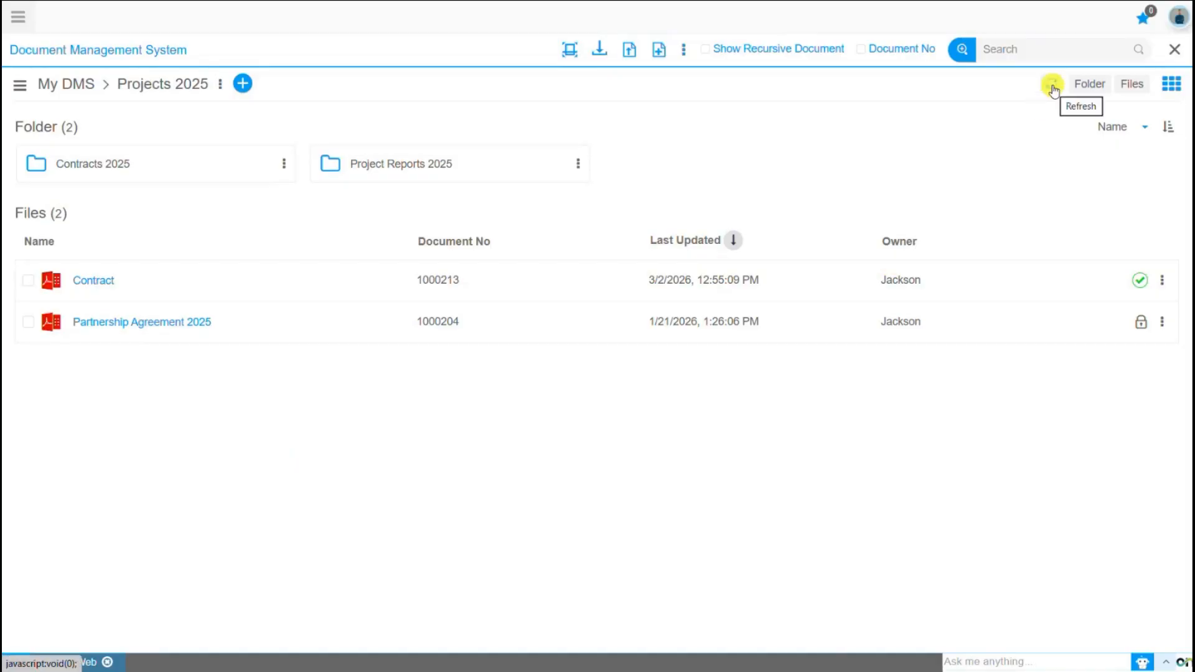
Reload the Projects 2025 list and select Contract to see it Signed at revision 2.
{"action": "left_click", "coordinate": [1052, 88]}
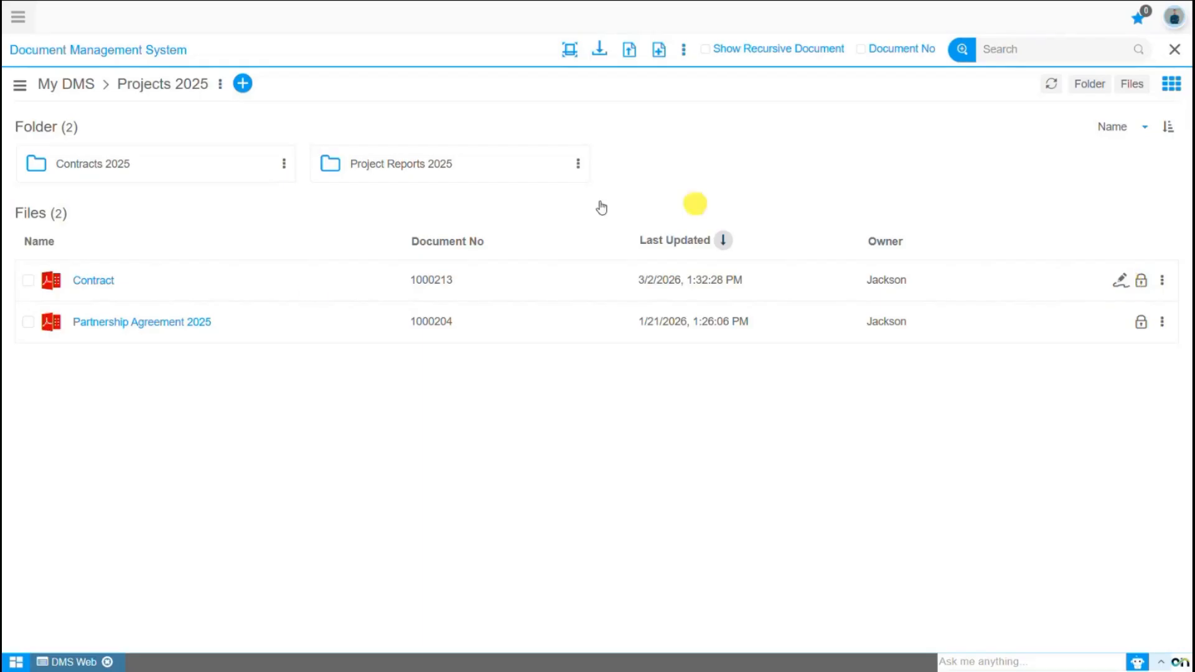
{"action": "left_click", "coordinate": [94, 283]}
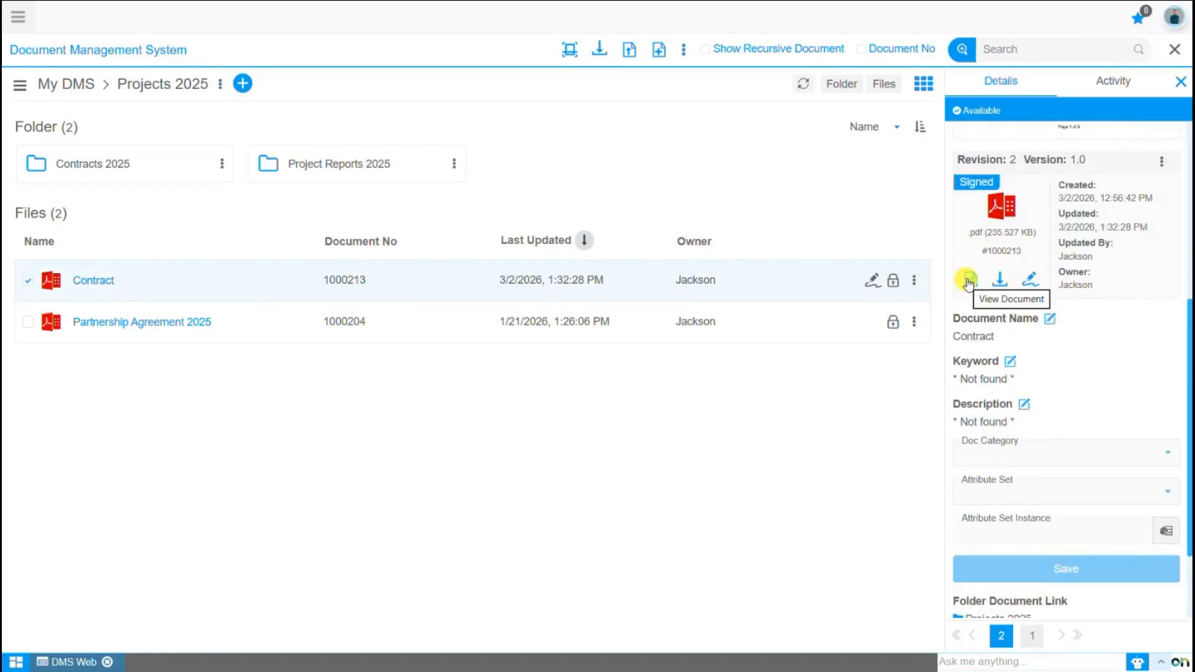
{"action": "left_click", "coordinate": [968, 282]}
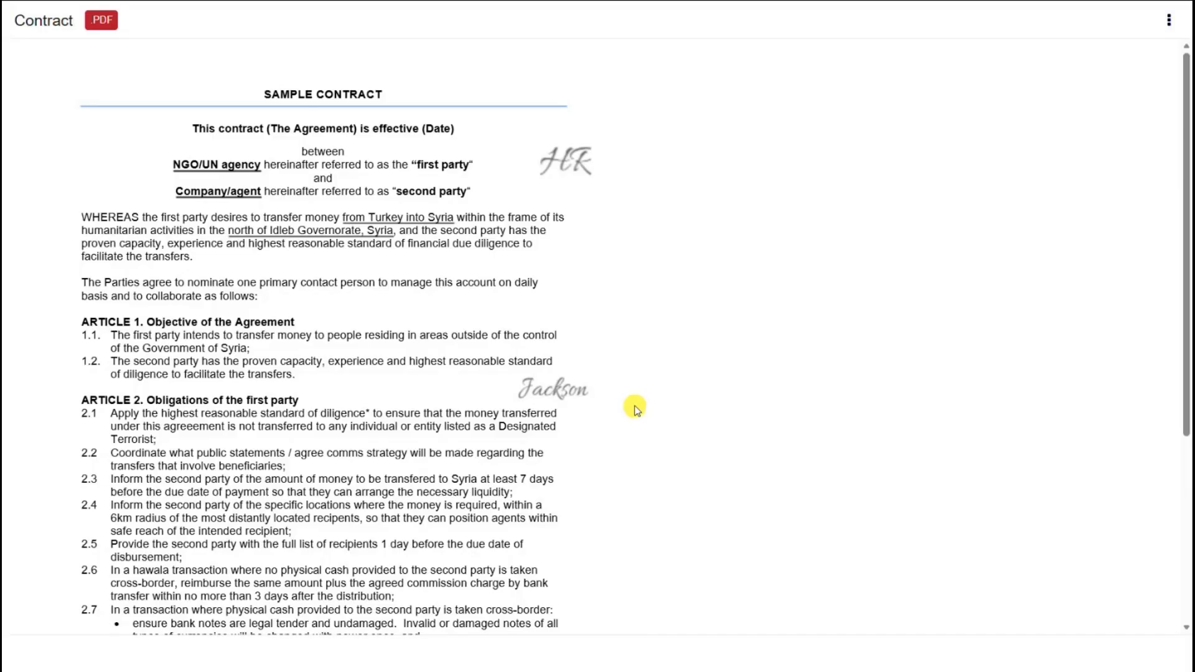
{"action": "scroll", "coordinate": [1044, 539], "scroll_direction": "up", "scroll_amount": 6}
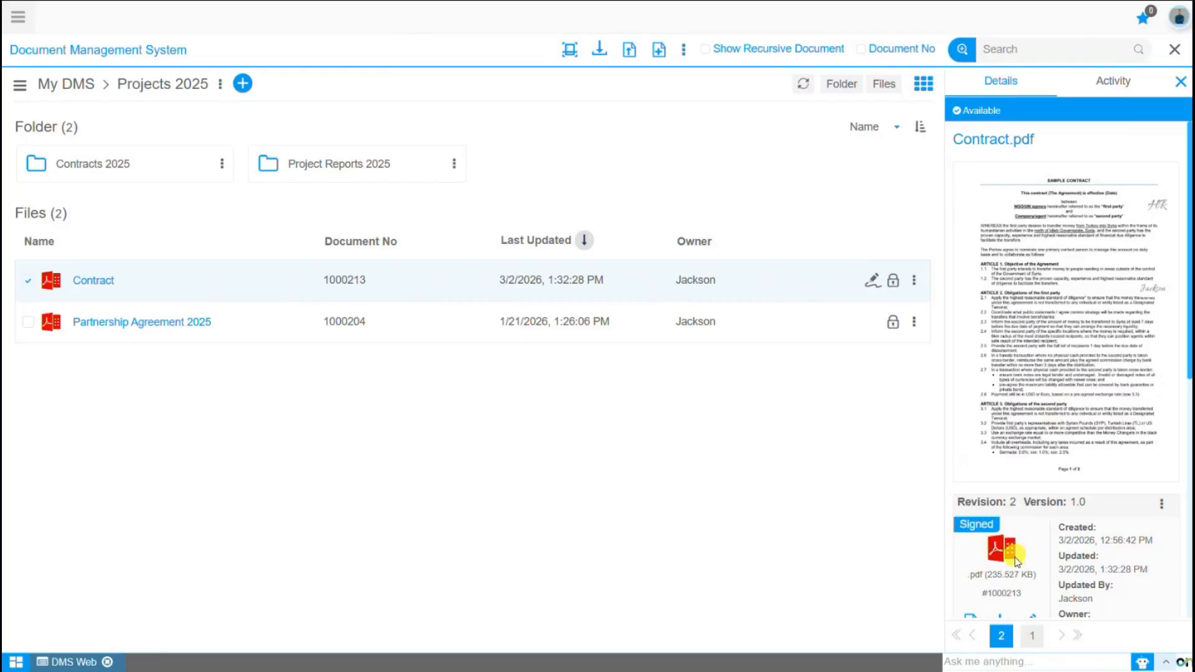
Check Contract's Activity timeline for the Digital Signature entry, then close the side panel.
{"action": "left_click", "coordinate": [1112, 89]}
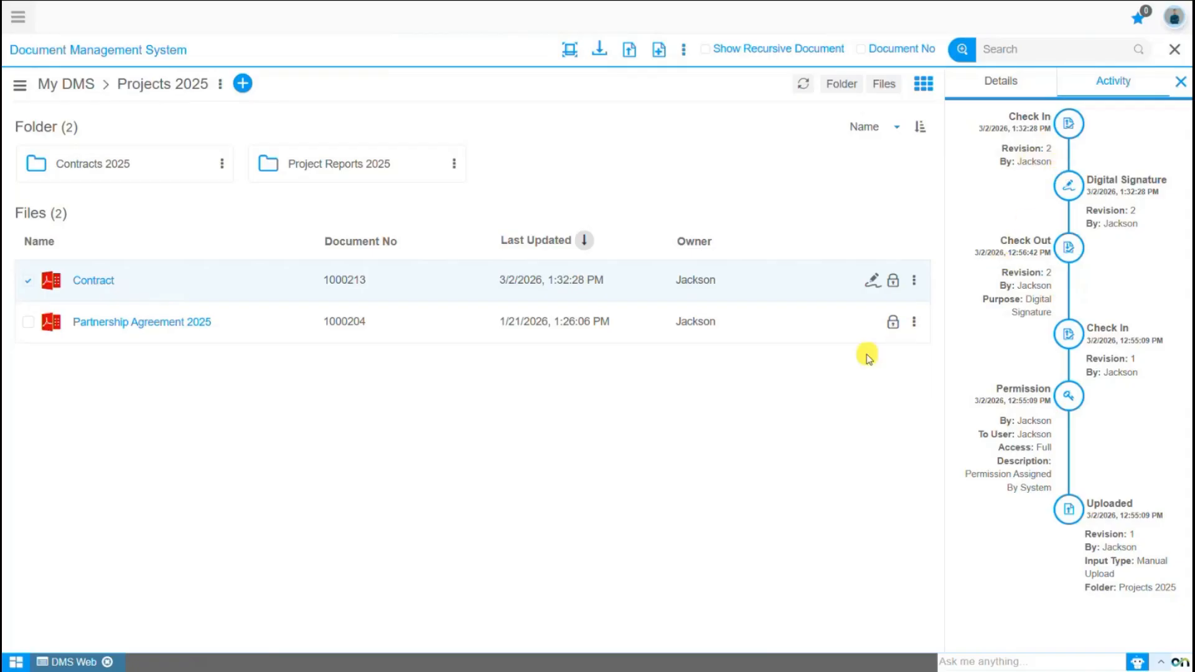
{"action": "left_click", "coordinate": [141, 89]}
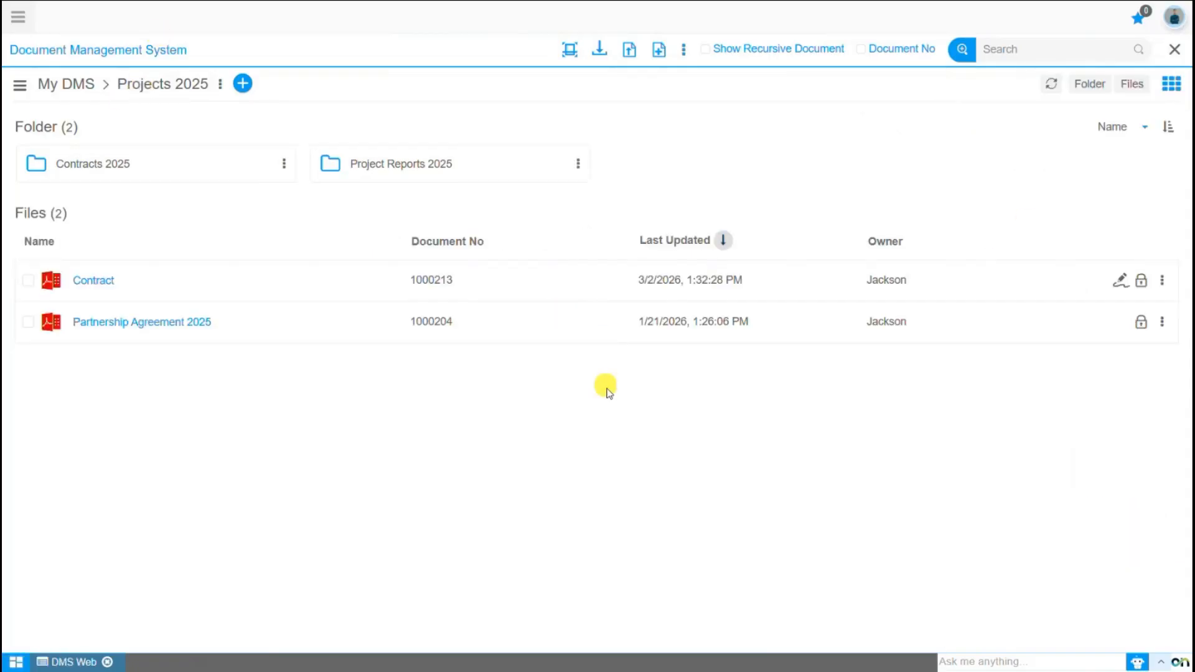